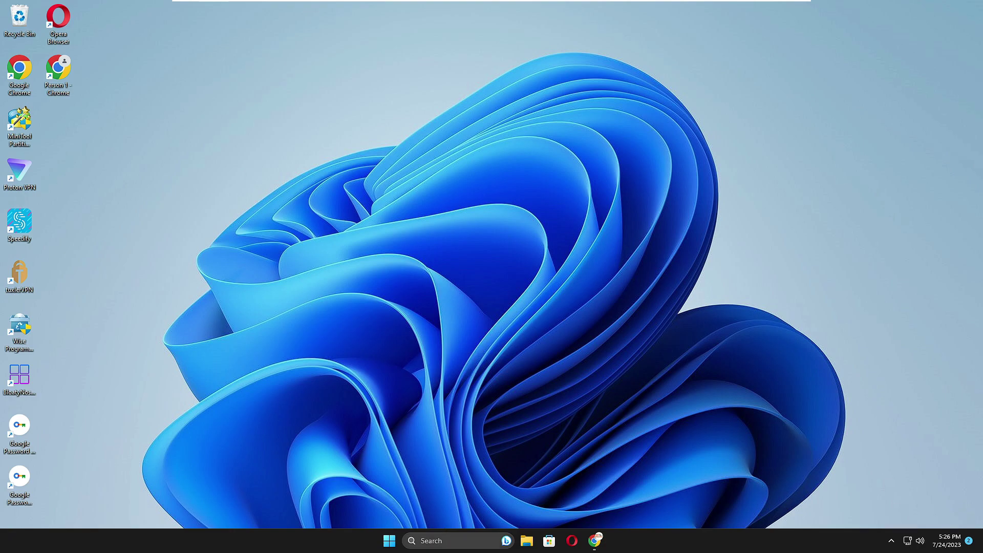
Step: Search for 'windows security' and bring up the Windows Security best match's context menu
left_click(450, 542)
type("w")
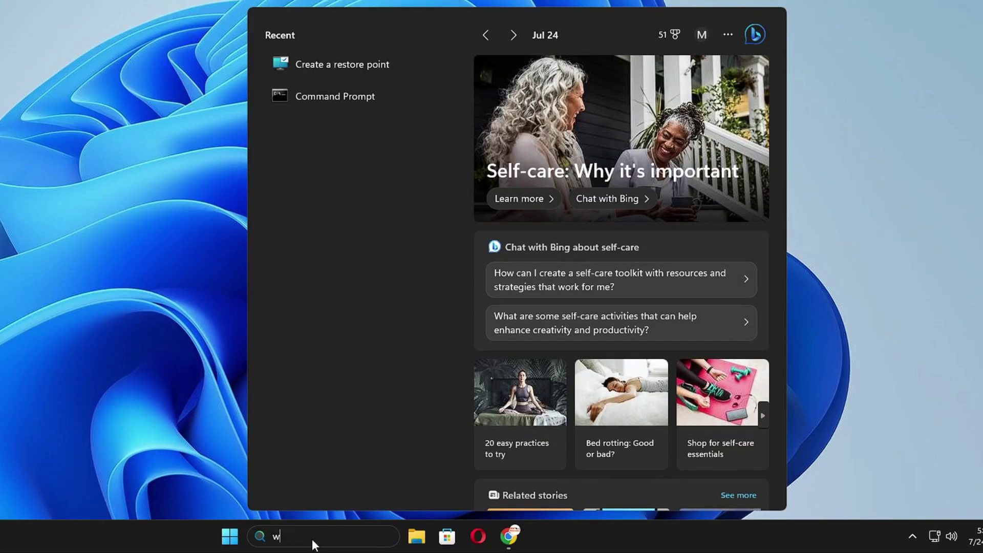
type("indows security")
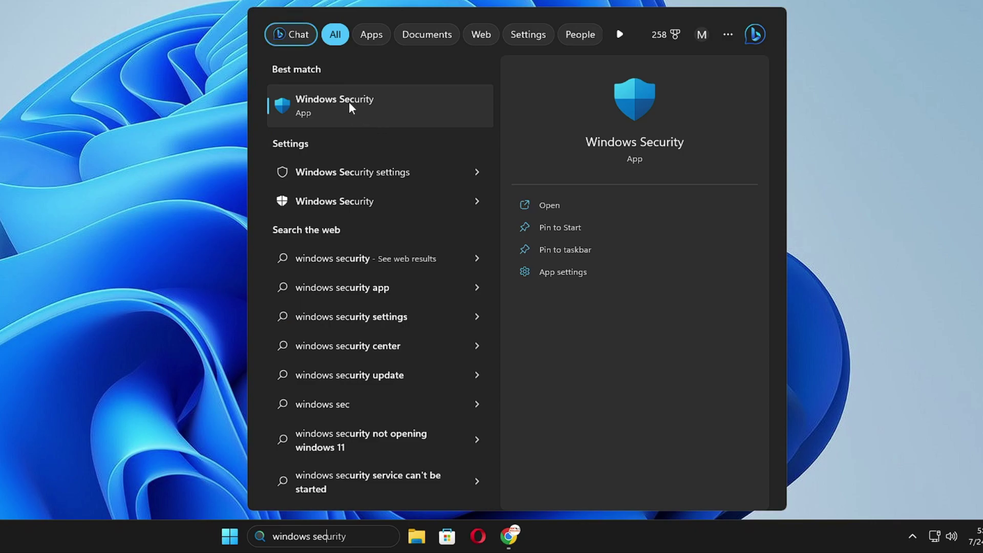
right_click(350, 106)
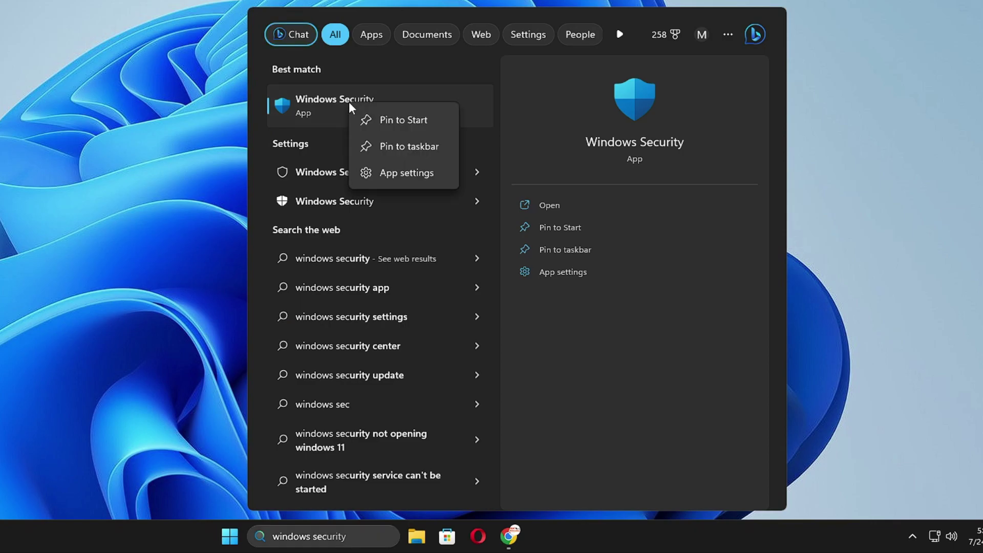
Step: Open the Windows Security app settings and repair the app
left_click(406, 173)
scroll(401, 281, "down", 5)
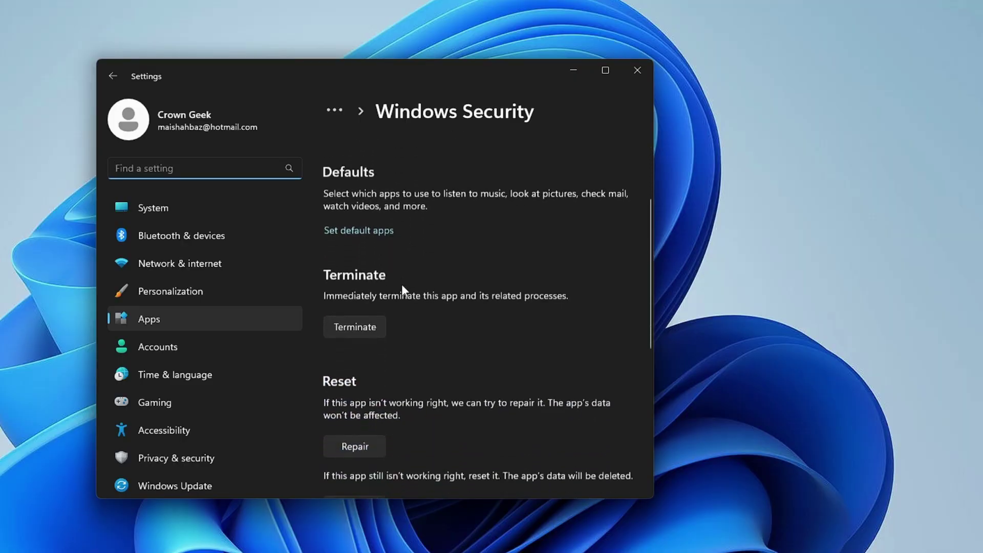
scroll(402, 285, "down", 3)
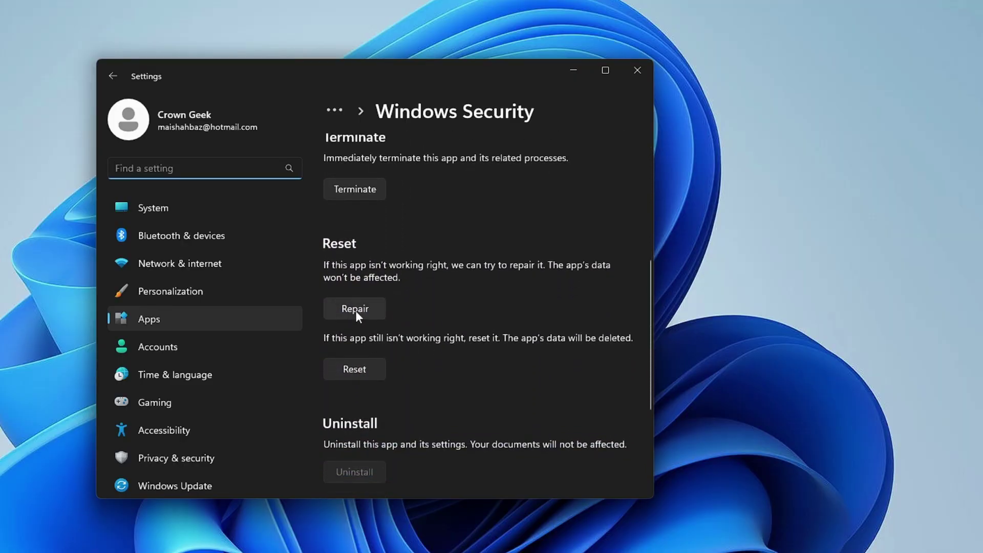
left_click(359, 312)
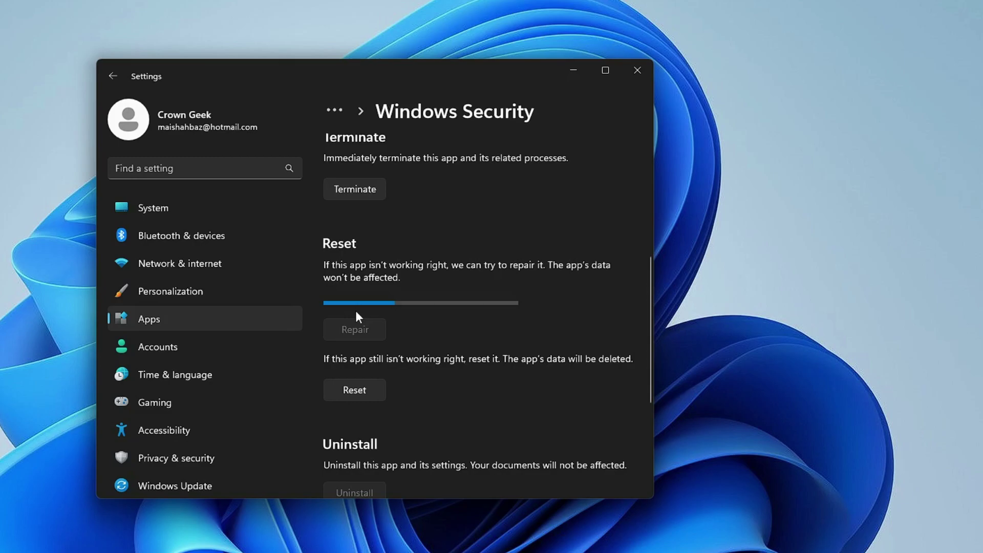
Step: Reset the Windows Security app, confirming deletion of its data, and close Settings
scroll(361, 313, "down", 1)
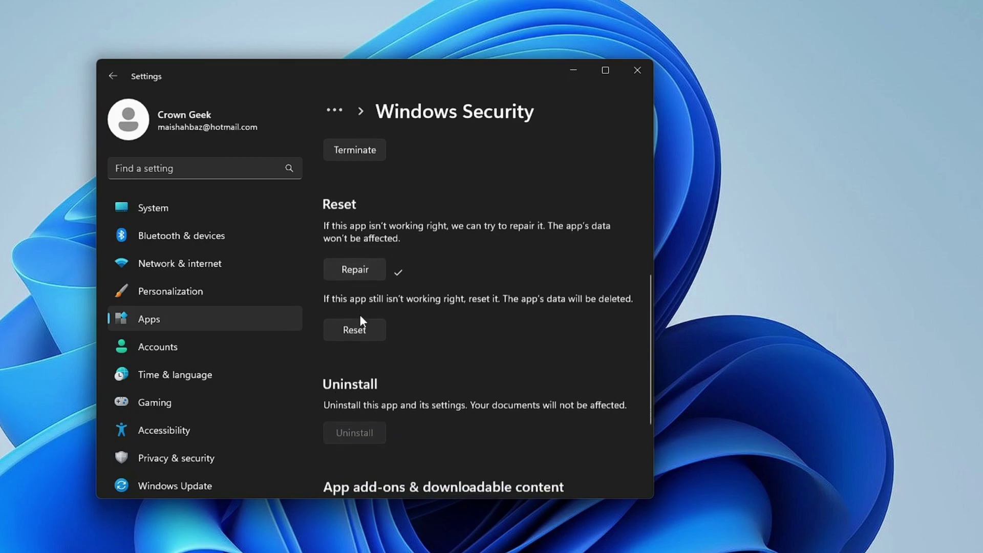
left_click(357, 317)
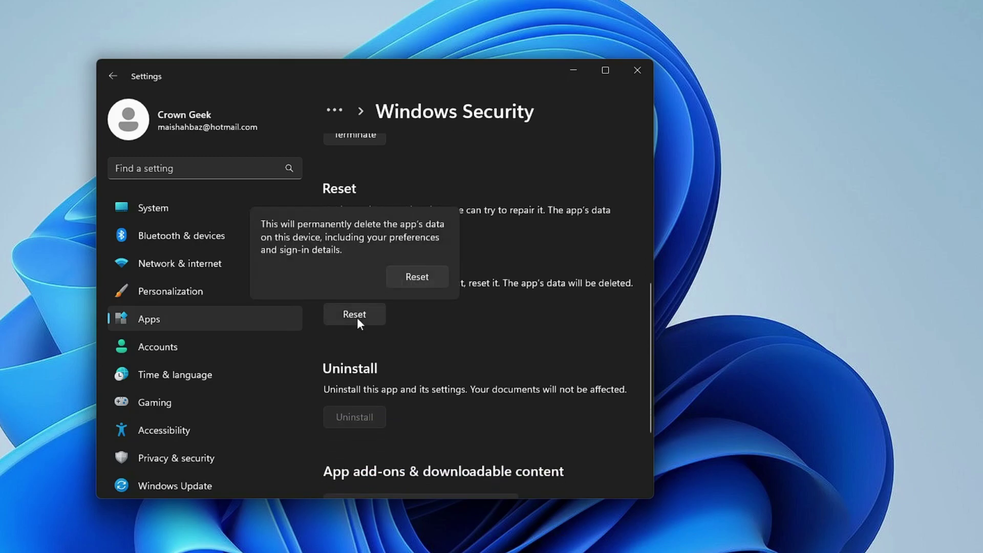
left_click(416, 276)
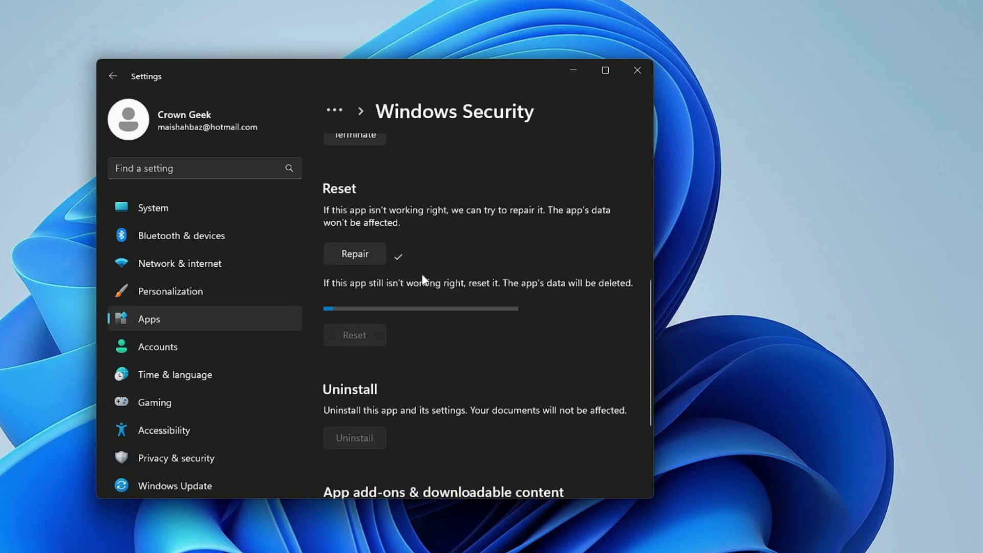
left_click(635, 70)
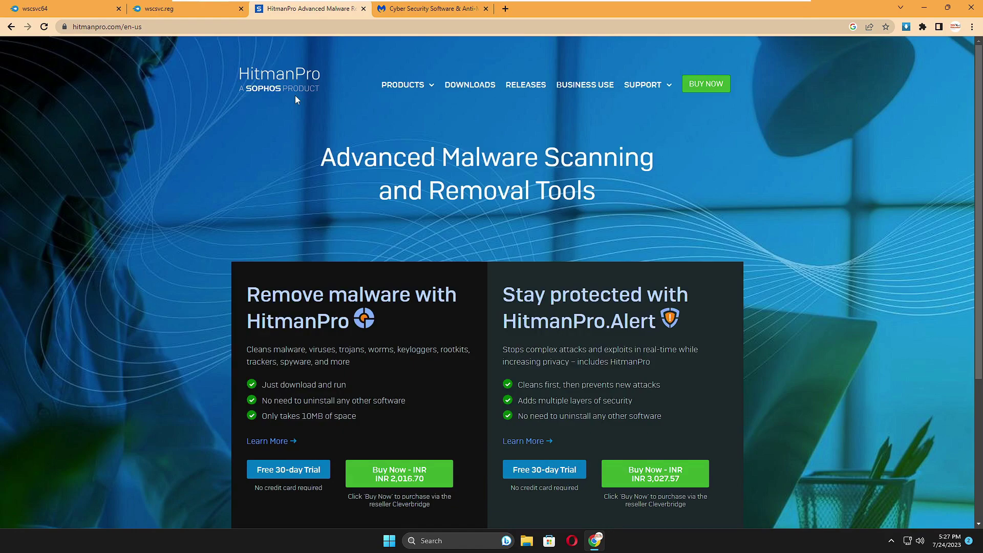
Step: Fill the Sophos registration form with a first name, last name and e-mail address, then submit it
scroll(302, 307, "down", 3)
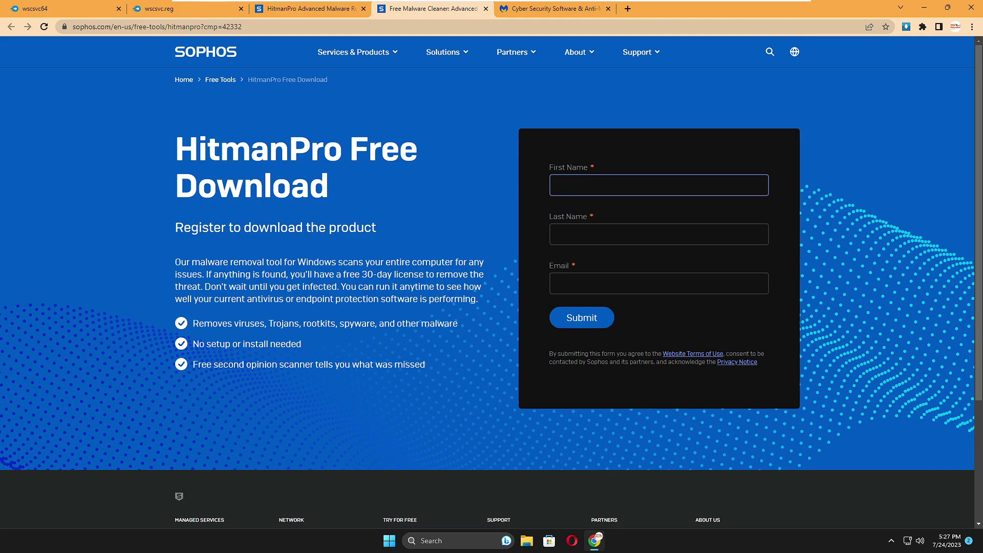
key("Tab")
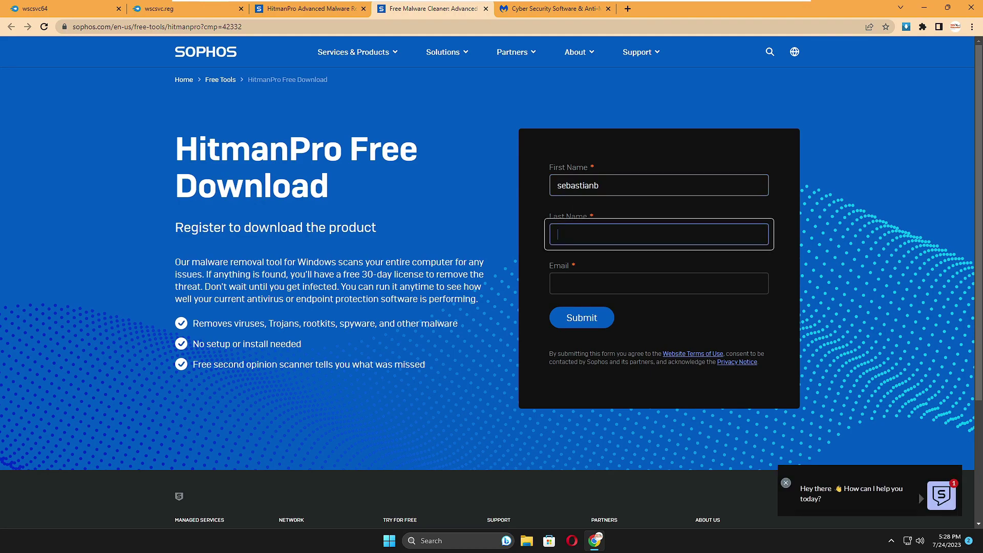
key("Tab")
left_click(582, 318)
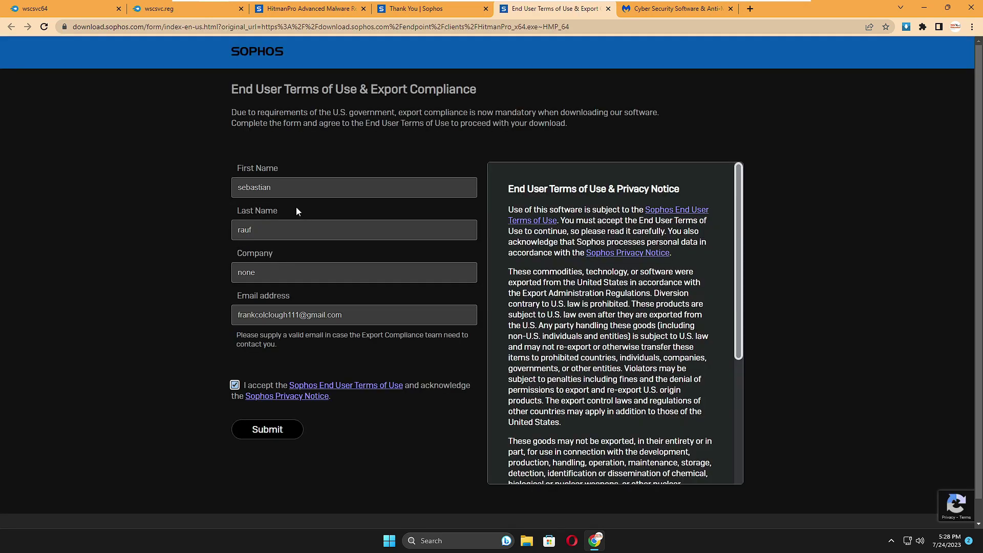
Step: Submit the export compliance form to download HitmanPro_x64.exe
left_click(275, 437)
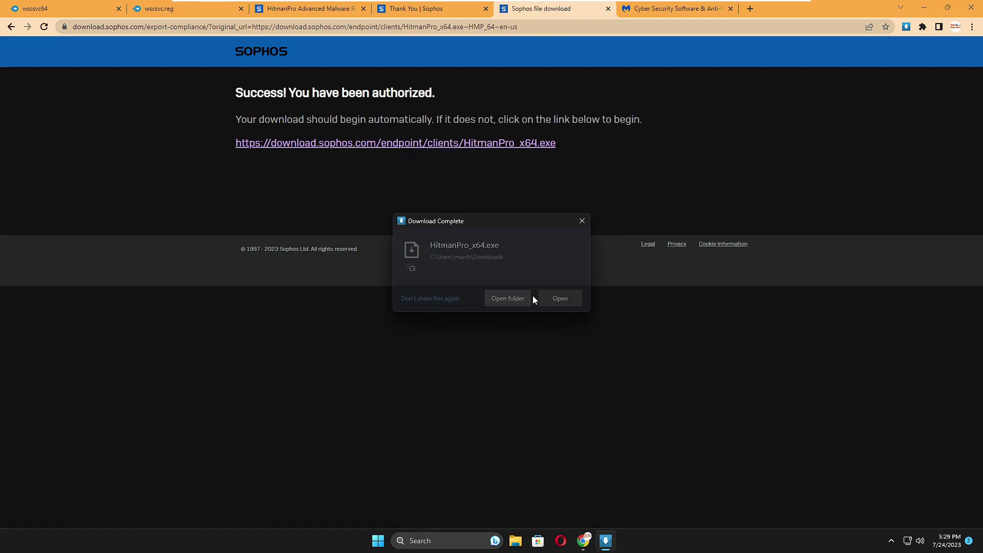
Step: Run HitmanPro_x64.exe with admin rights, accept the terms, and start a one-time scan without installing
left_click(558, 298)
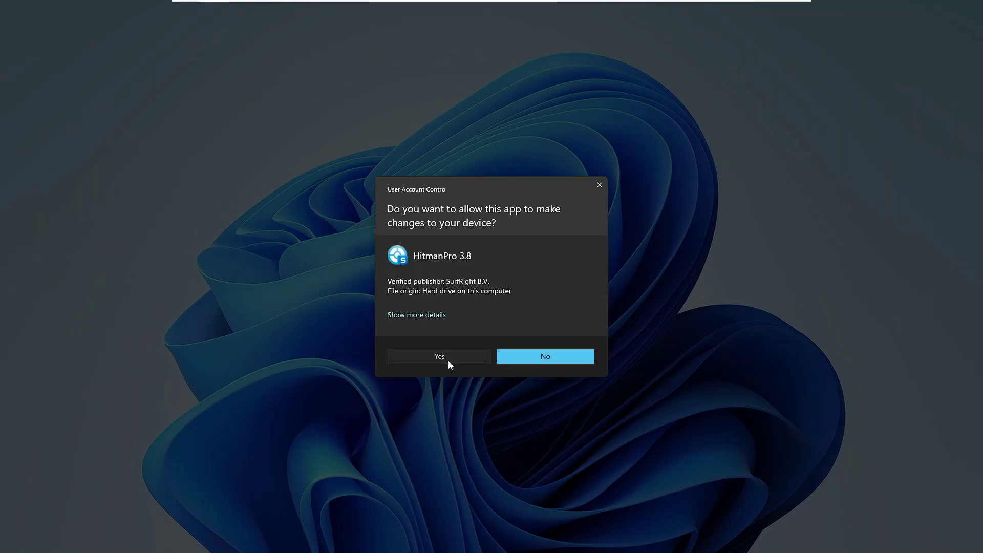
left_click(448, 364)
left_click(584, 396)
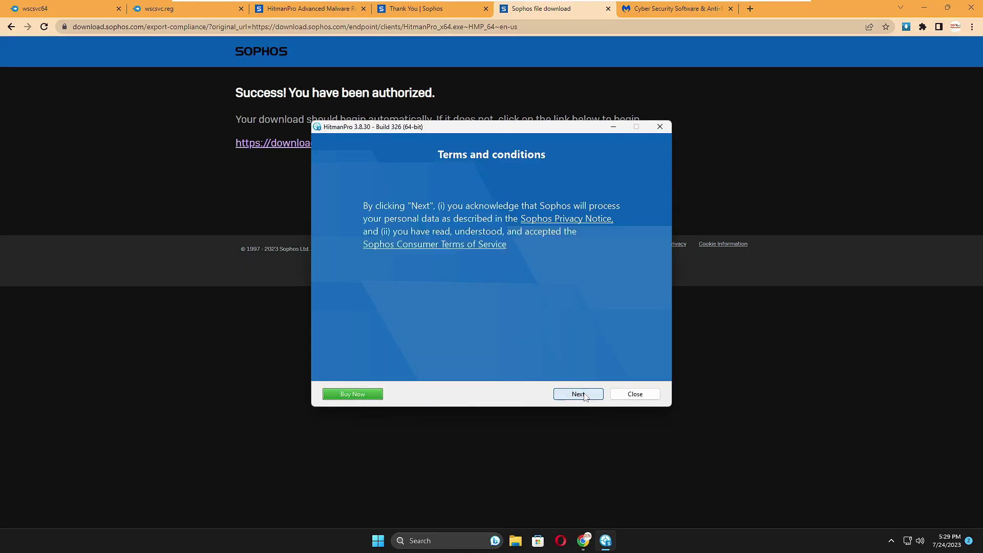
left_click(584, 395)
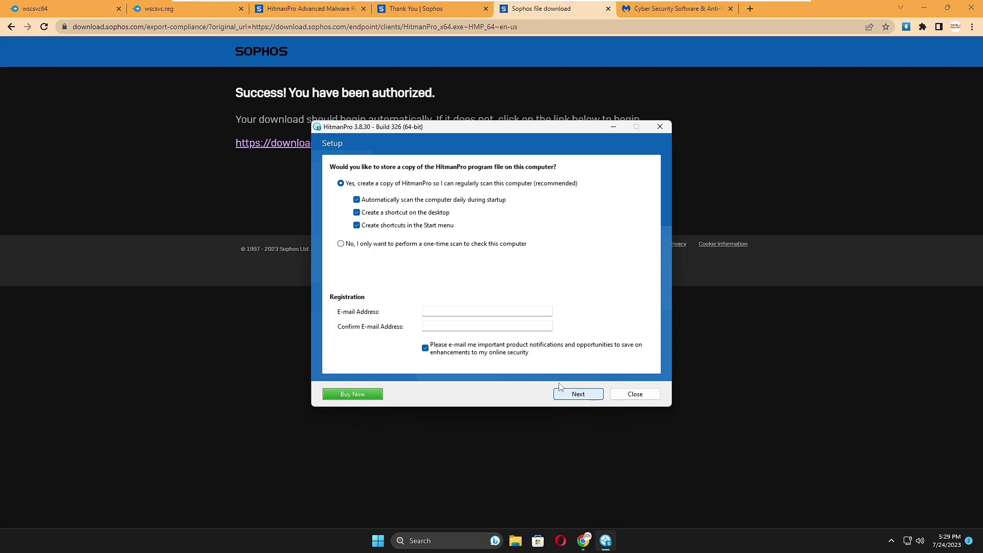
left_click(340, 243)
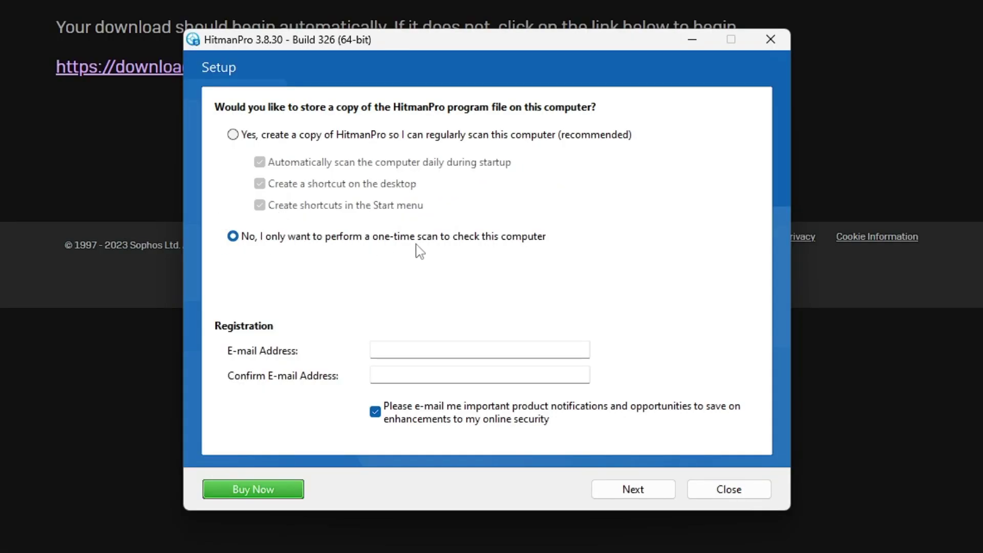
left_click(598, 489)
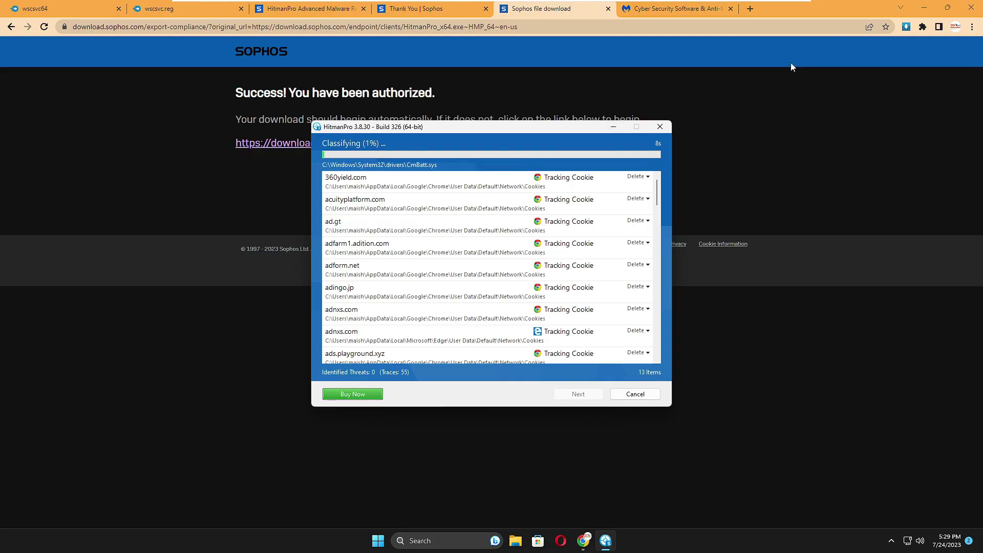
Step: Open Command Prompt as administrator and run DISM /Online /Cleanup-Image /CheckHealth
left_click(928, 11)
key("super+s")
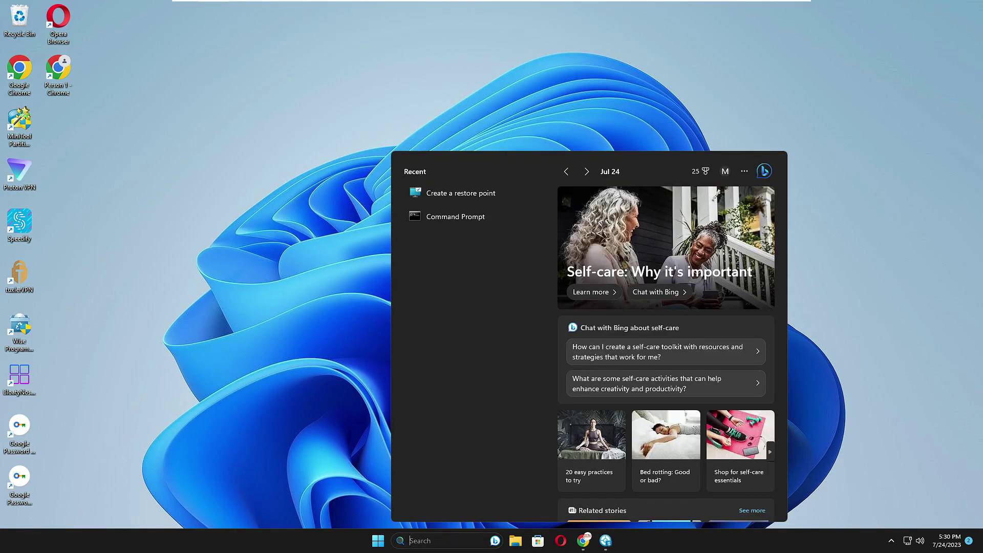
type("cmd")
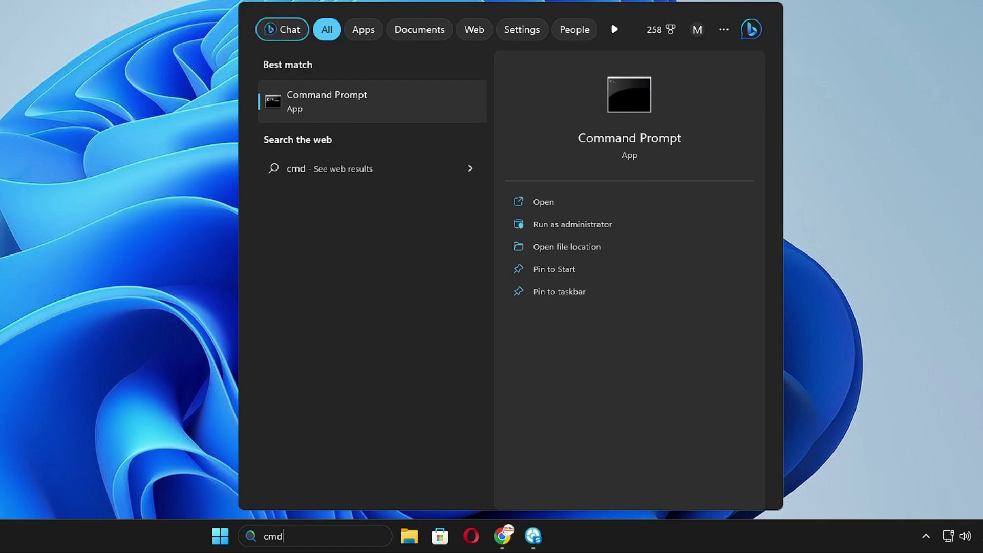
left_click(557, 224)
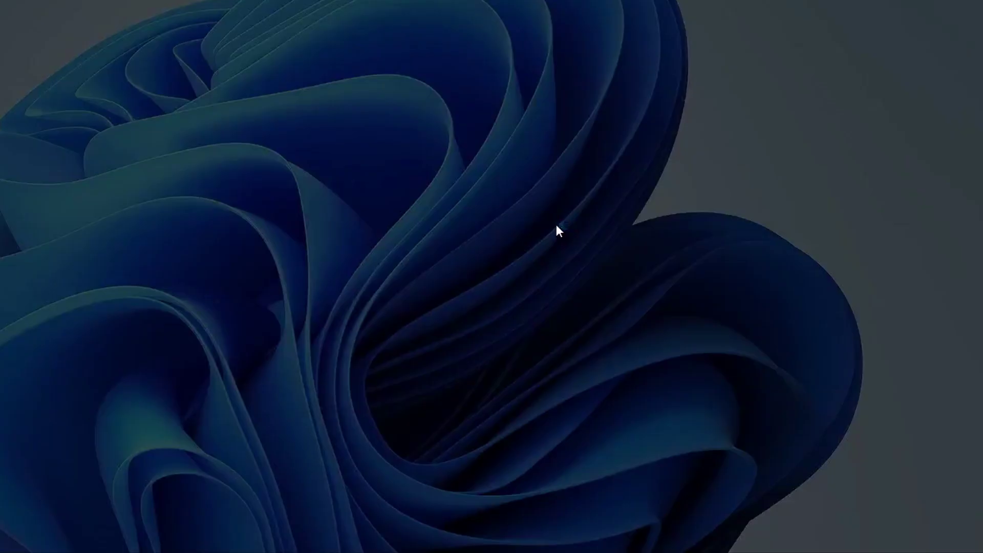
left_click(324, 272)
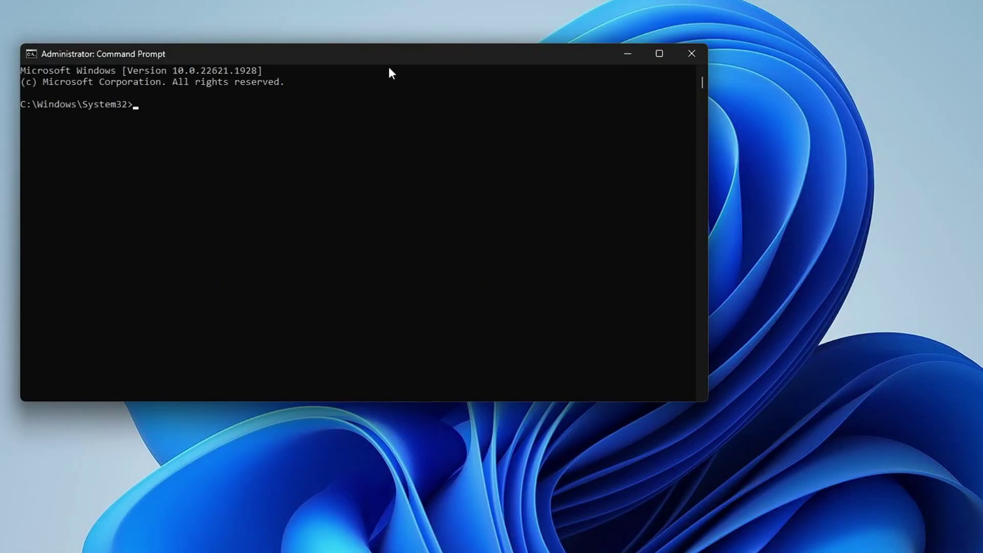
left_click_drag(388, 70, 555, 93)
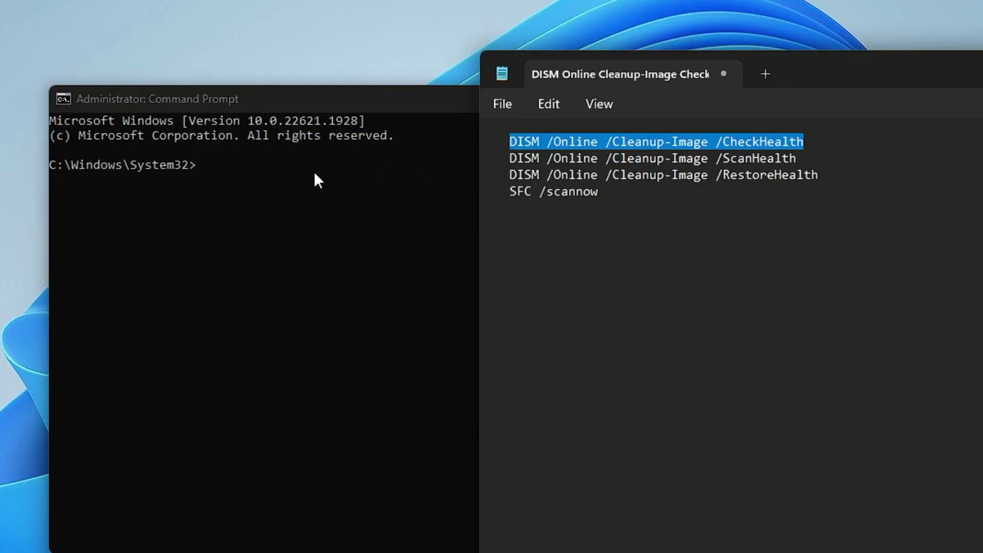
left_click(271, 188)
right_click(271, 187)
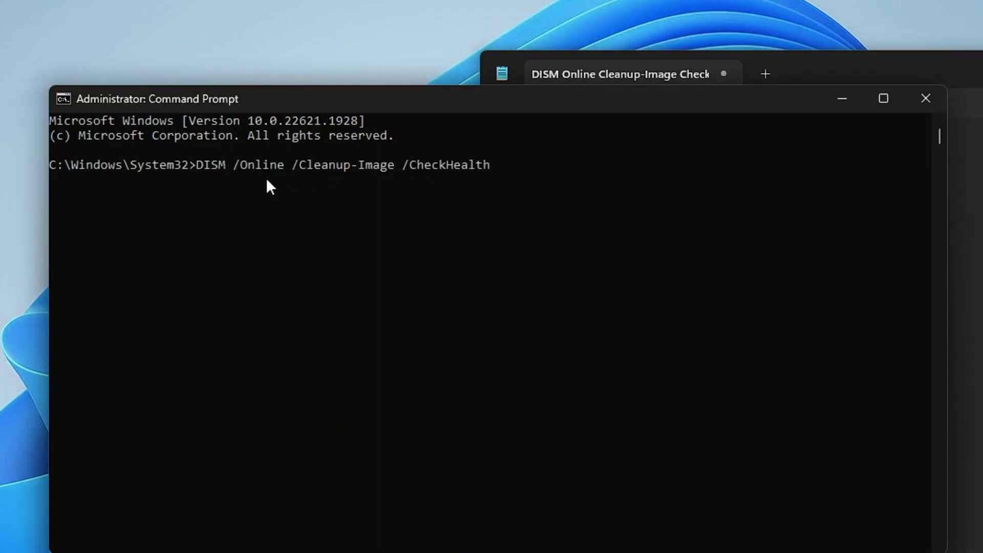
key("Return")
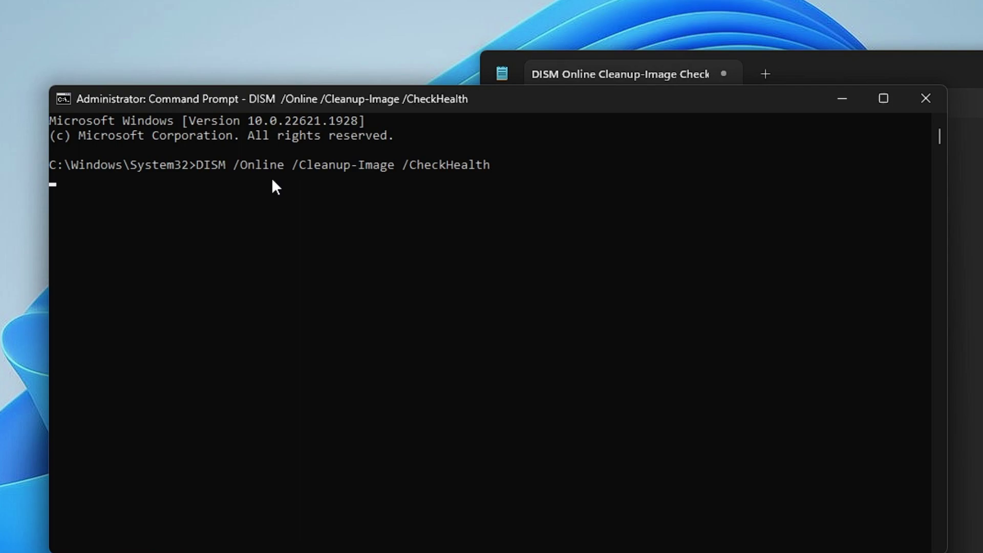
Step: Copy the DISM ScanHealth command from the notes and run it in Command Prompt
key("alt+Tab")
key("Up")
key("Up")
key("End")
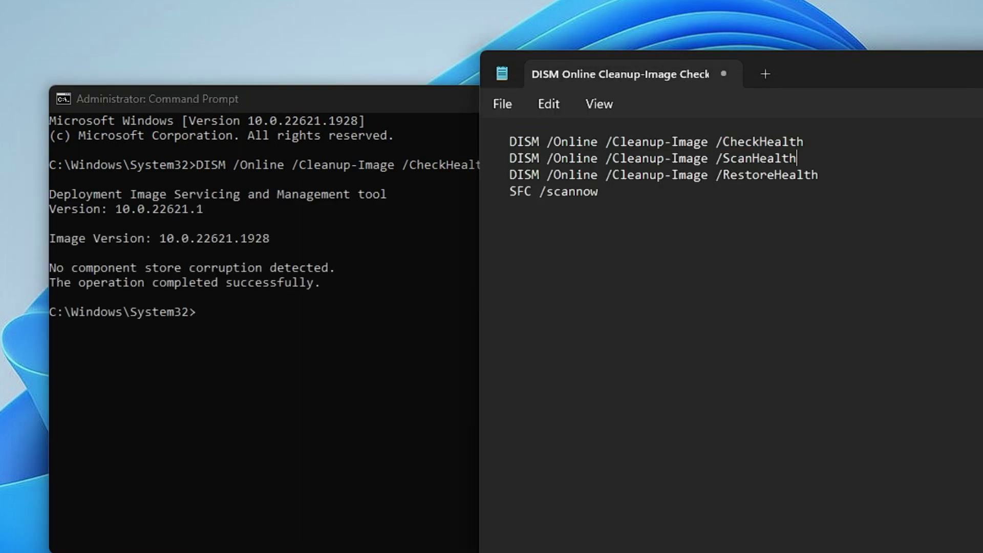
key("ctrl+shift+Left")
key("ctrl+shift+Left")
key("ctrl+shift+Left")
key("ctrl+shift+Left")
key("super+c")
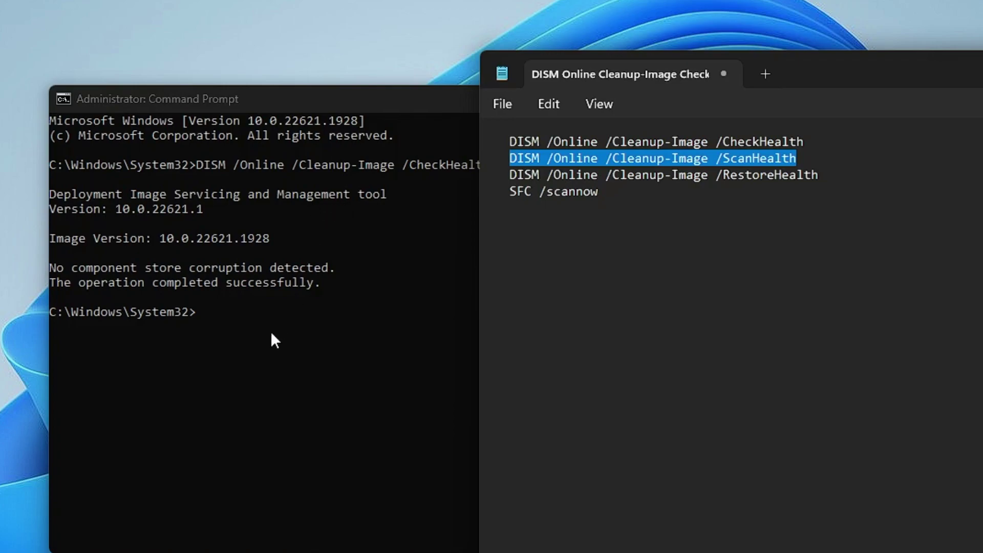
left_click(271, 330)
right_click(268, 325)
key("Return")
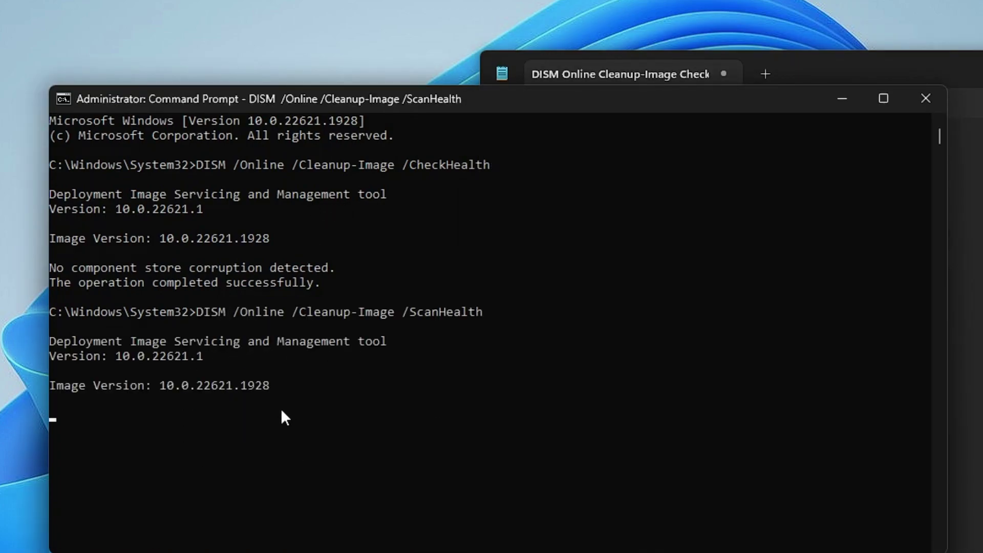
key("alt+Tab")
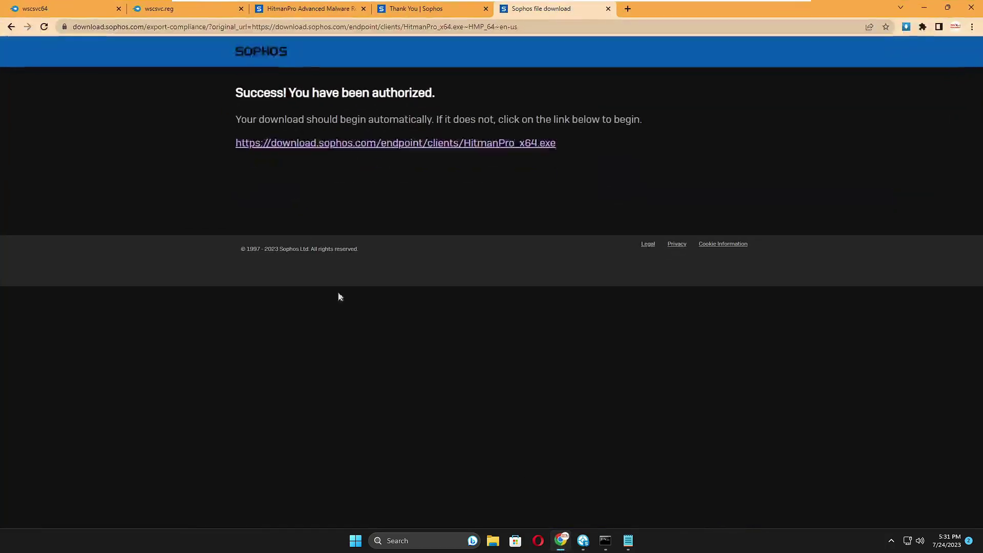
Step: Download wscsvc64.zip and wscsvc.reg.zip from their MediaFire pages, then minimize Chrome
left_click(66, 7)
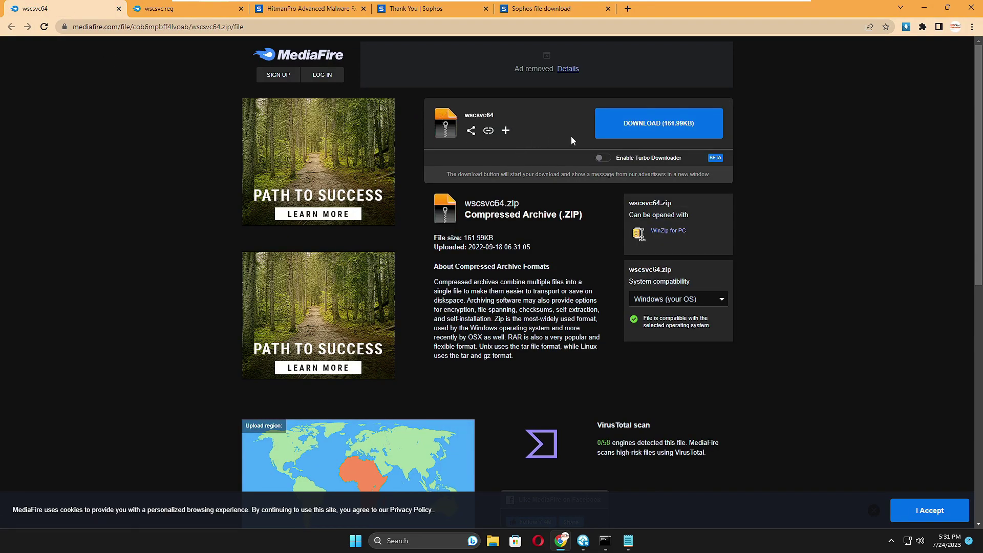
left_click(661, 130)
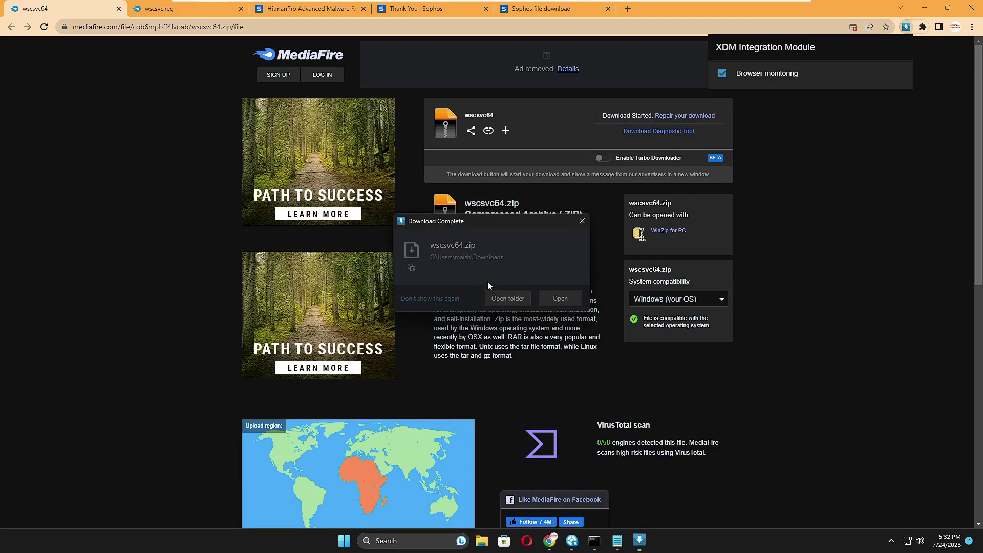
left_click(161, 12)
left_click(87, 10)
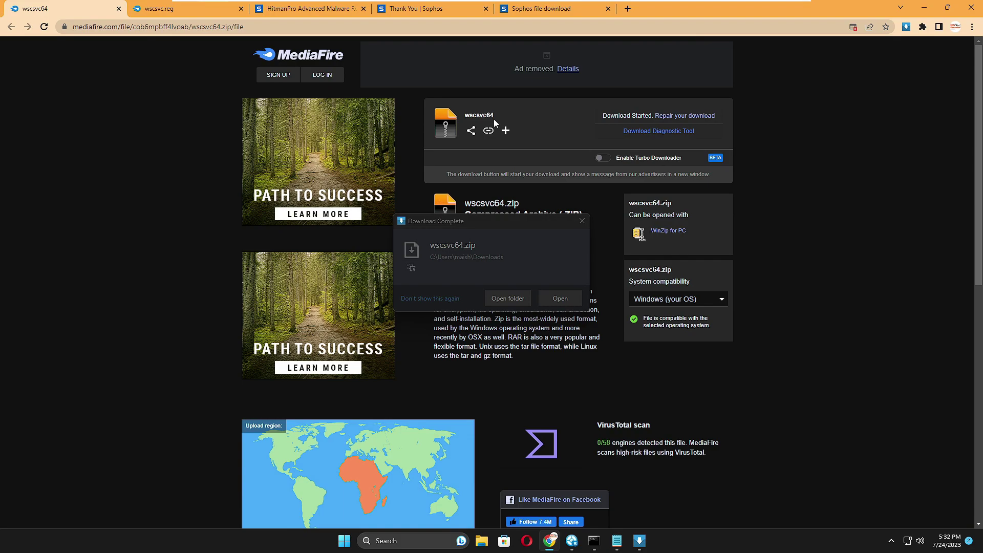
left_click(205, 10)
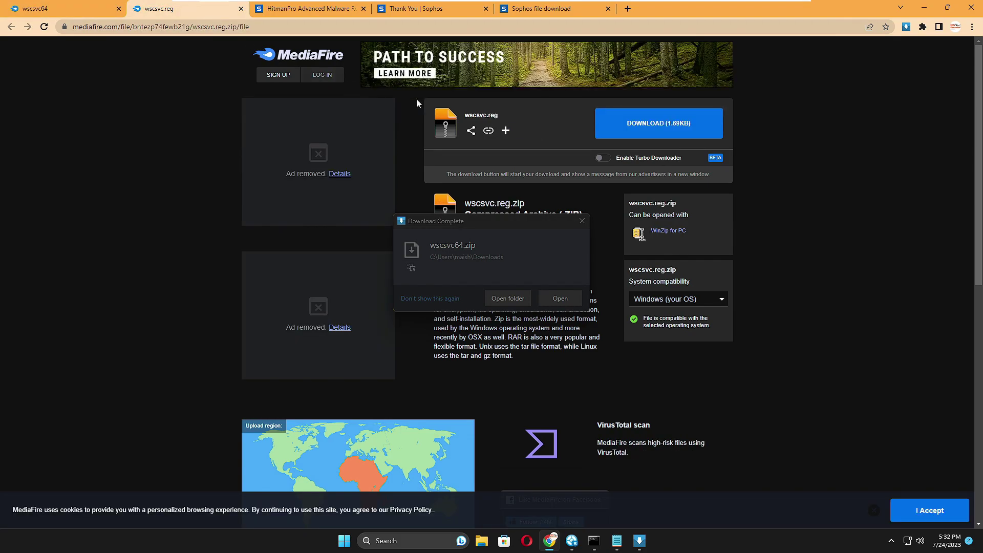
left_click(647, 123)
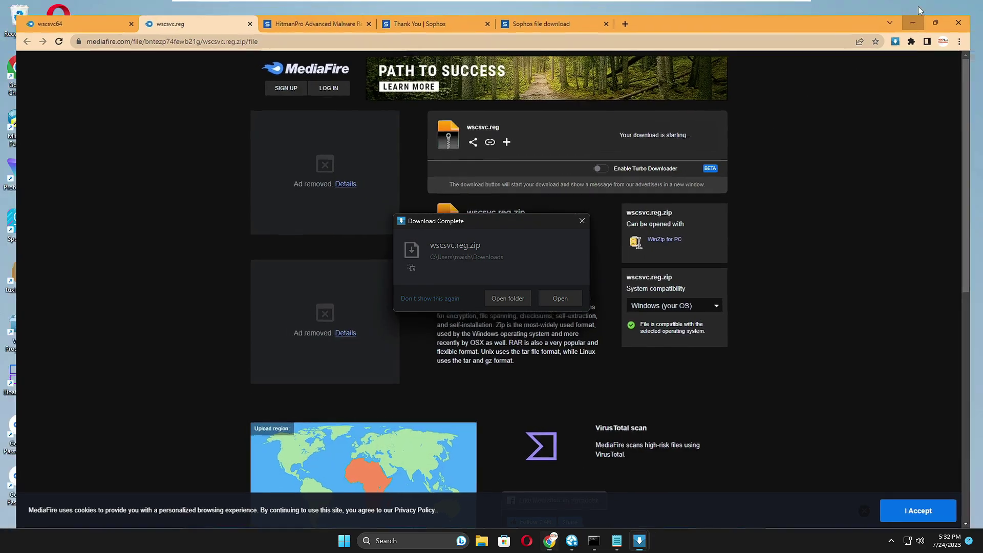
left_click(923, 7)
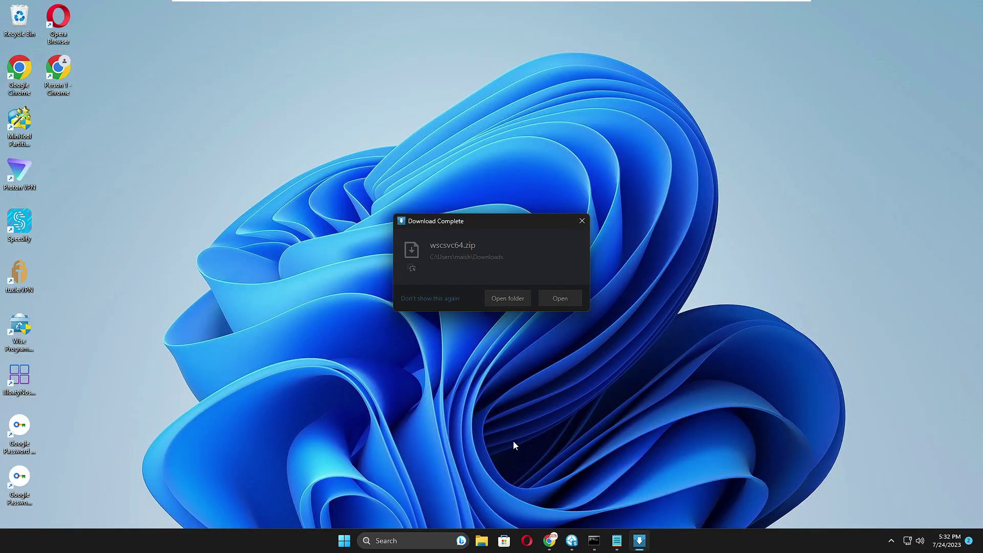
Step: Extract wscsvc.reg.zip from the Downloads folder to the Desktop folder
left_click(481, 541)
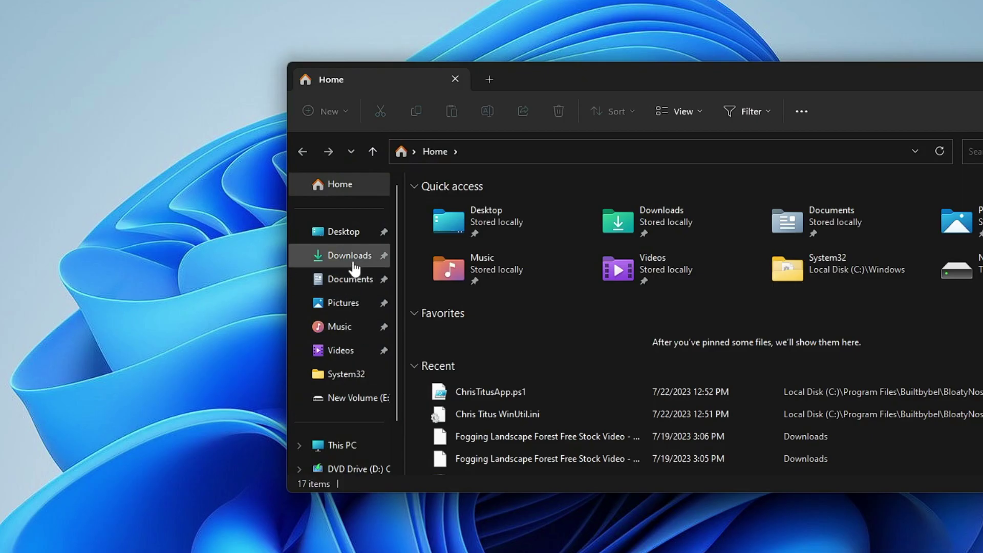
left_click(354, 266)
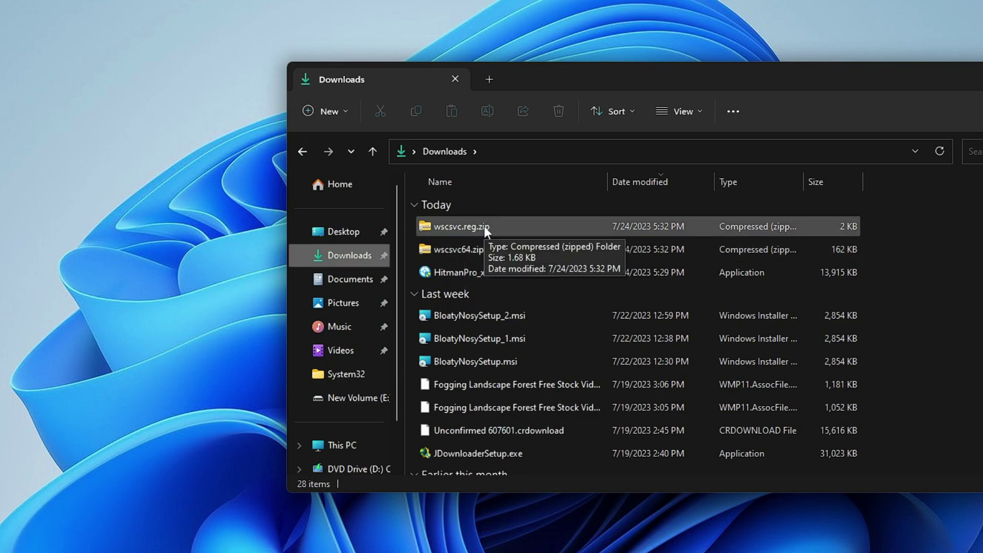
right_click(461, 222)
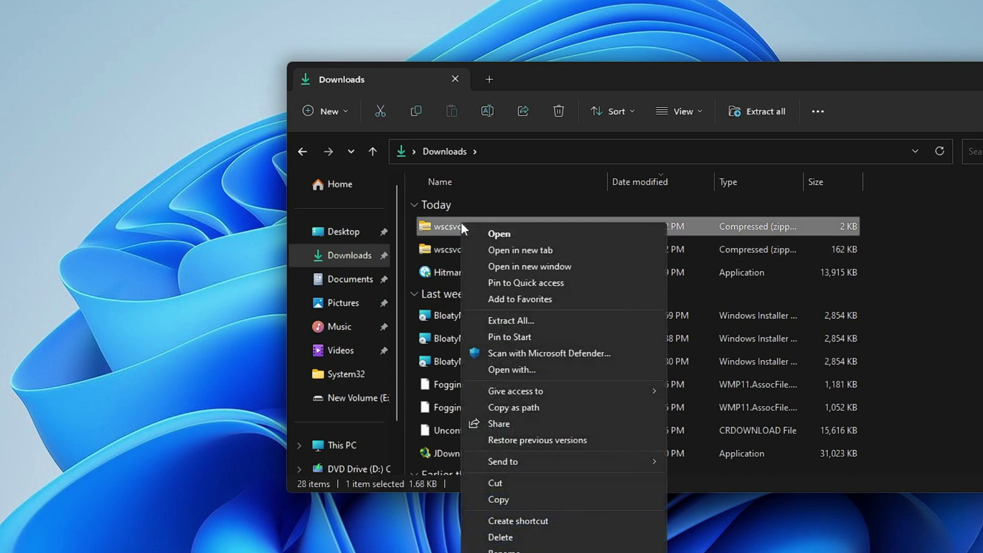
left_click(511, 323)
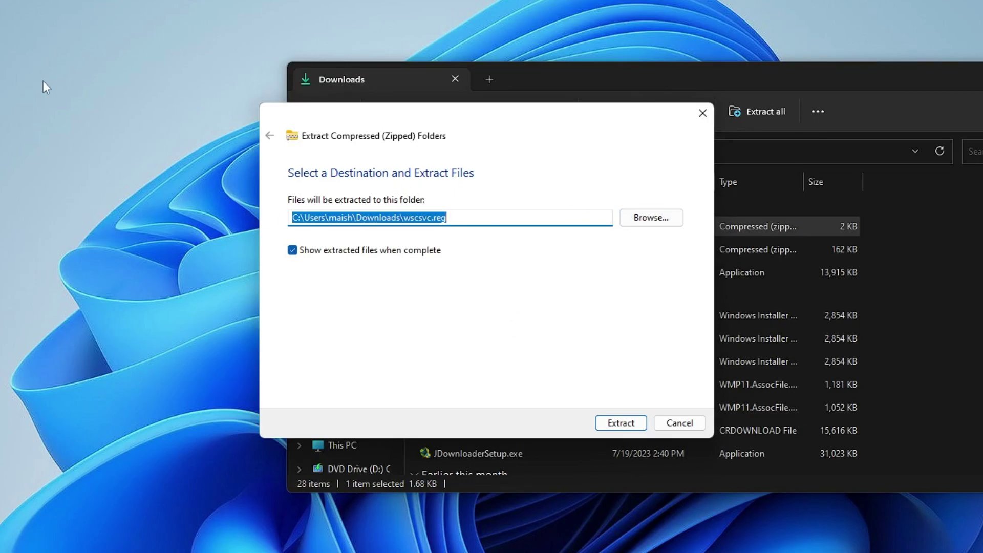
left_click(658, 218)
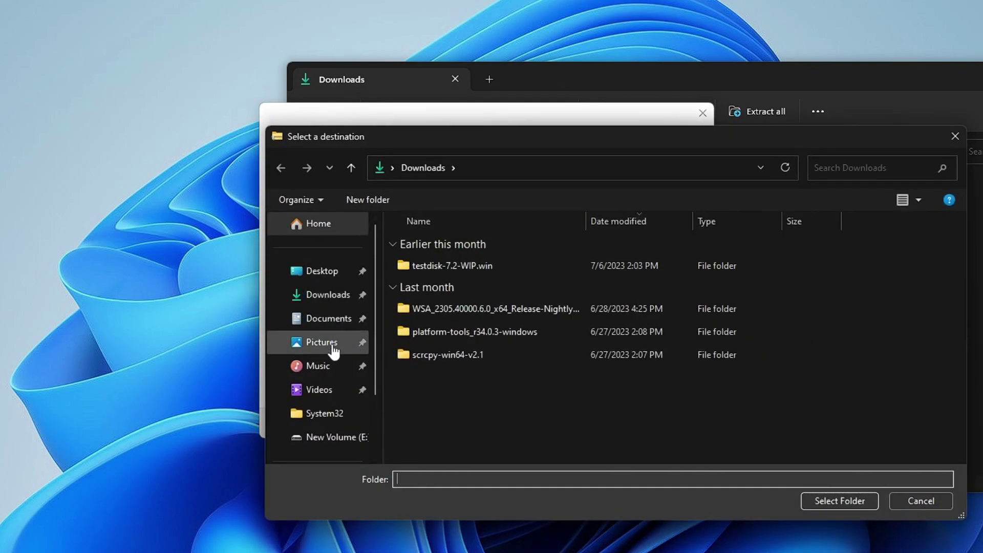
left_click(322, 271)
left_click(837, 500)
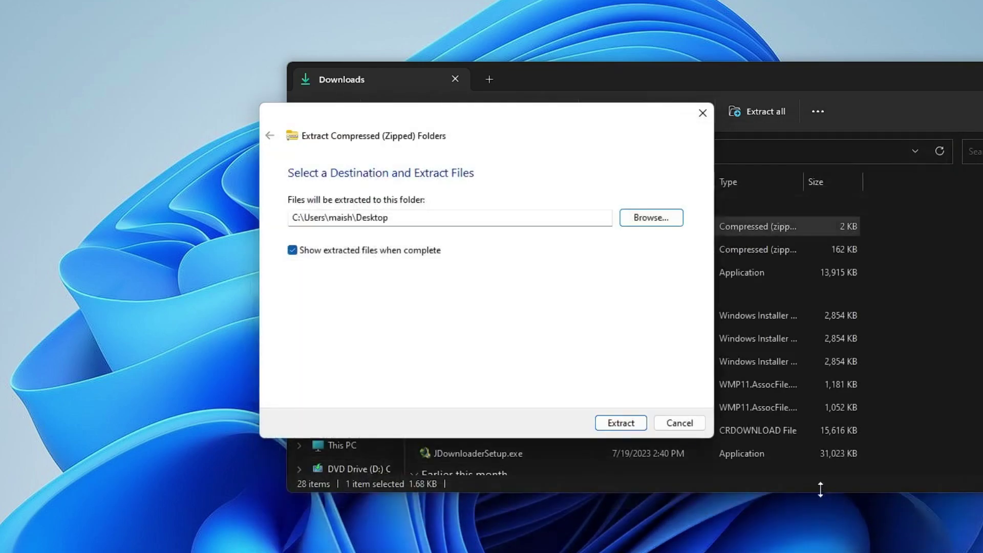
left_click(617, 425)
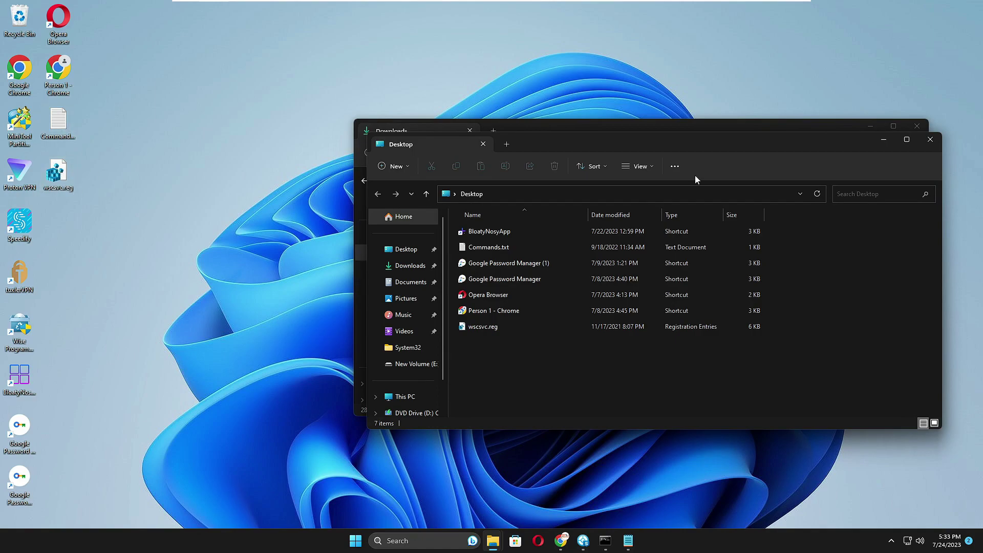
Step: Extract wscsvc64.zip to the Desktop, close the Desktop window, and select the four extracted desktop files
left_click(930, 142)
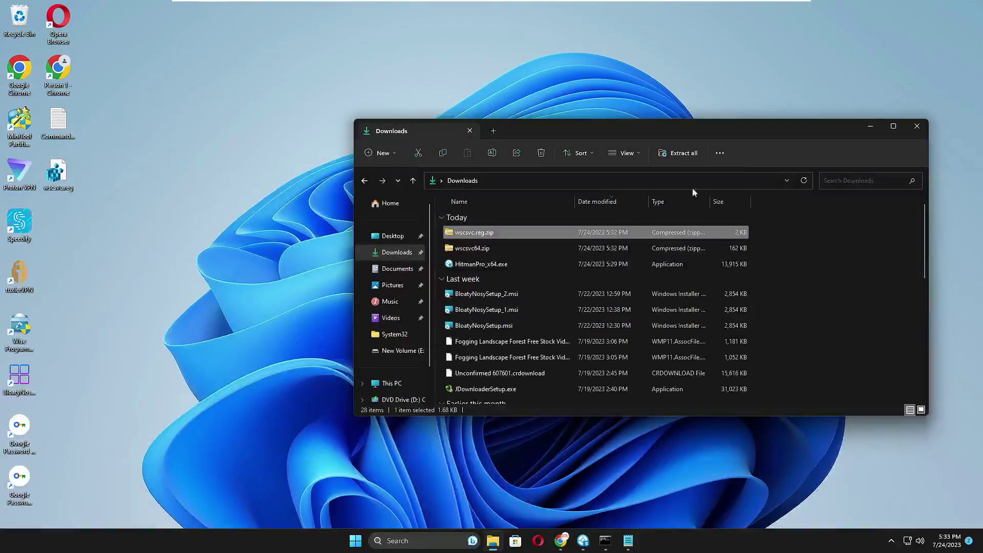
right_click(494, 250)
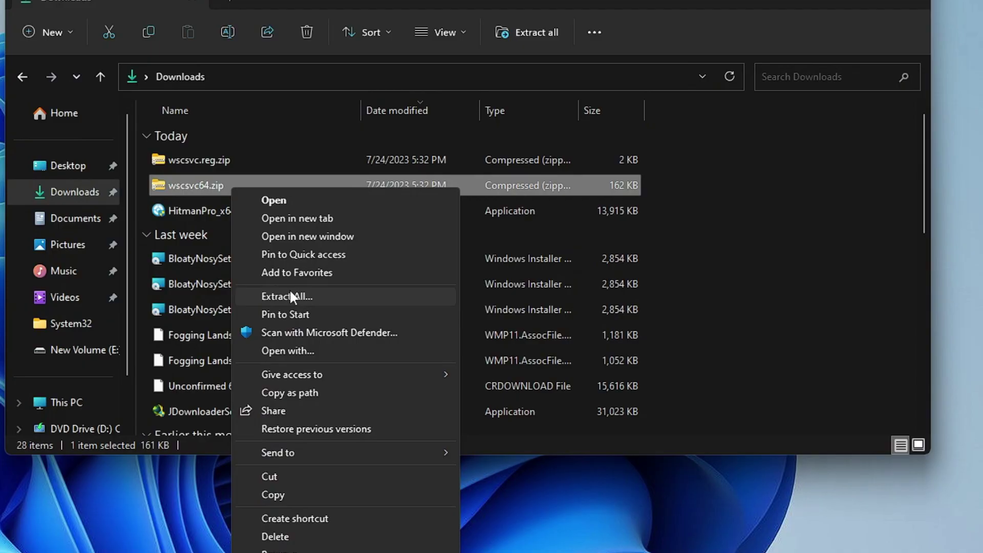
left_click(530, 316)
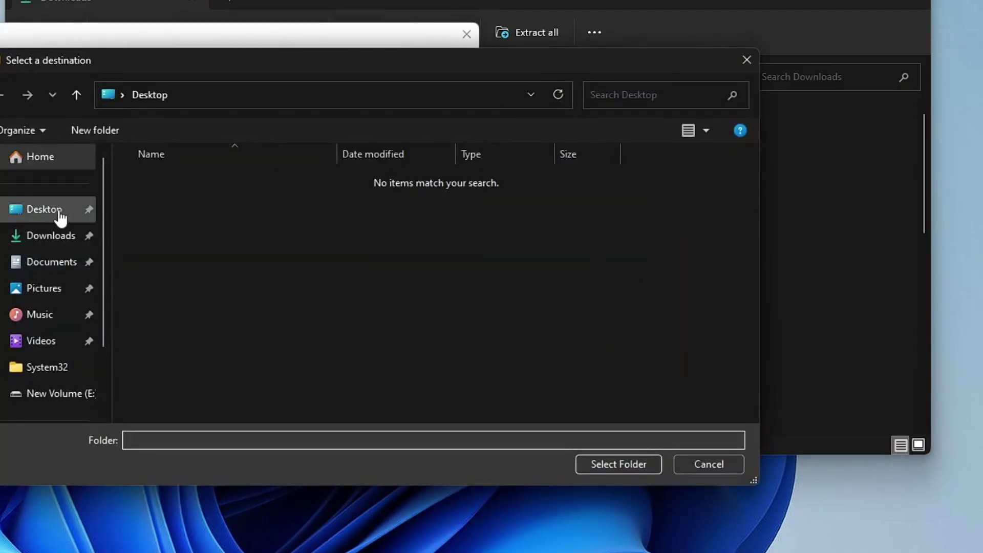
left_click(31, 213)
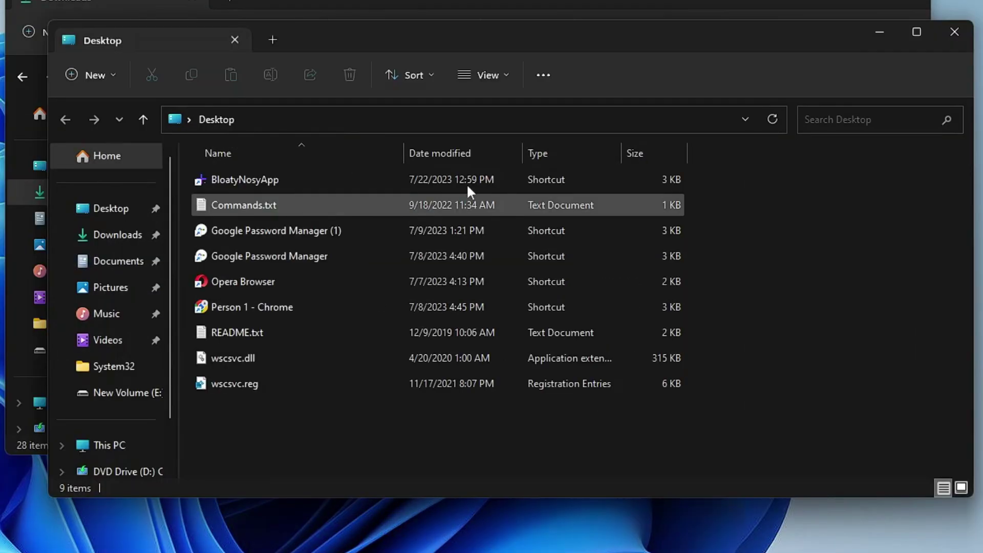
left_click(953, 32)
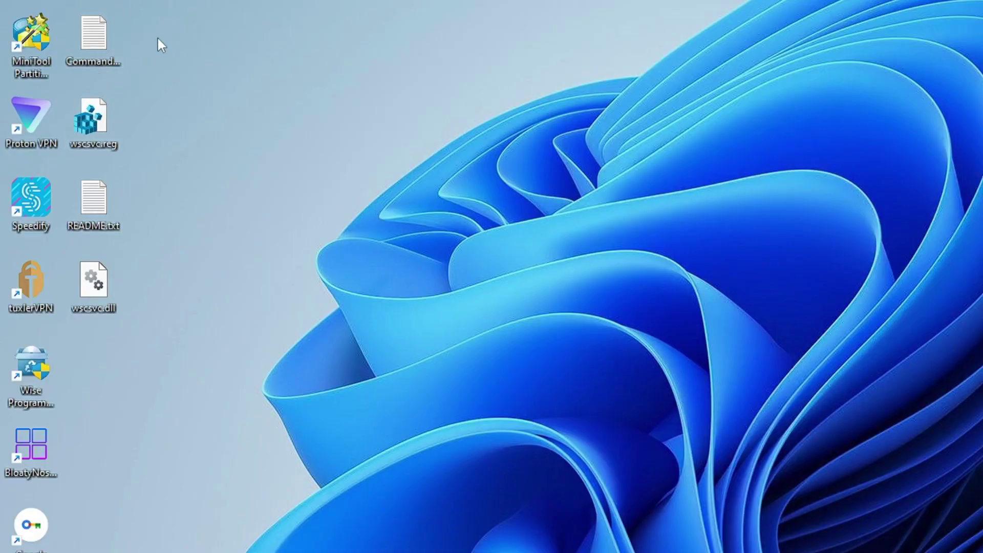
left_click_drag(155, 28, 77, 323)
Step: Merge wscsvc.reg into the registry, approving the prompts and dismissing the Cannot import error
left_click(169, 174)
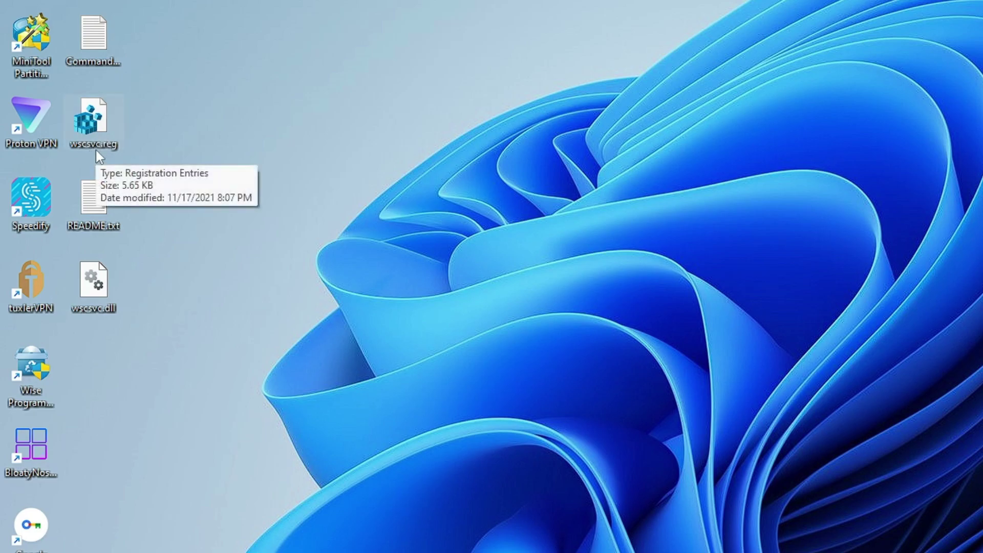
double_click(100, 124)
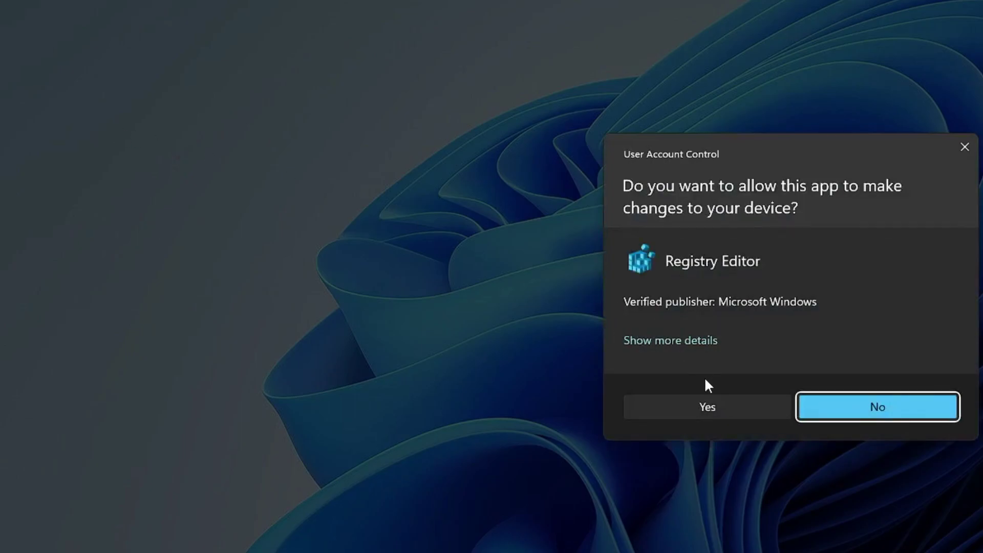
left_click(710, 407)
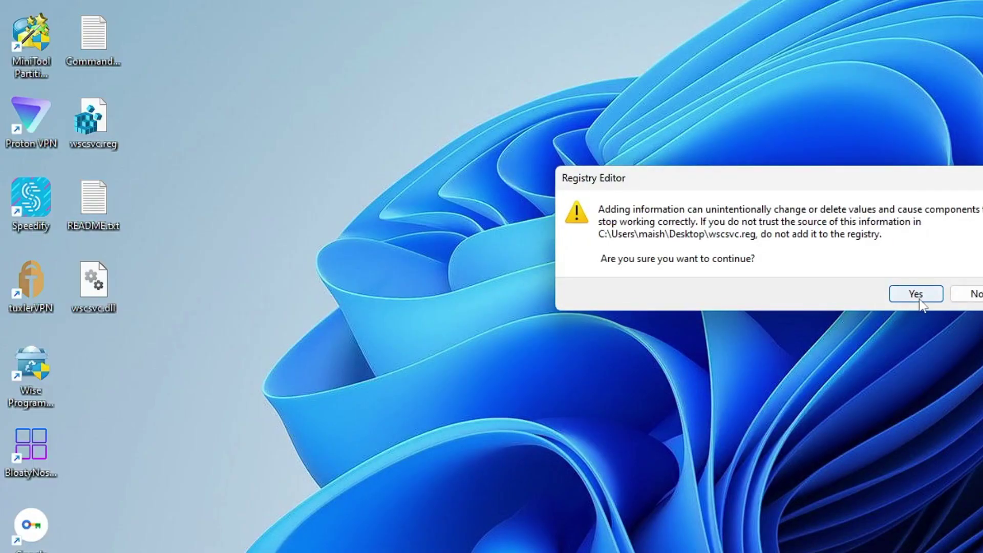
left_click(917, 296)
left_click(972, 289)
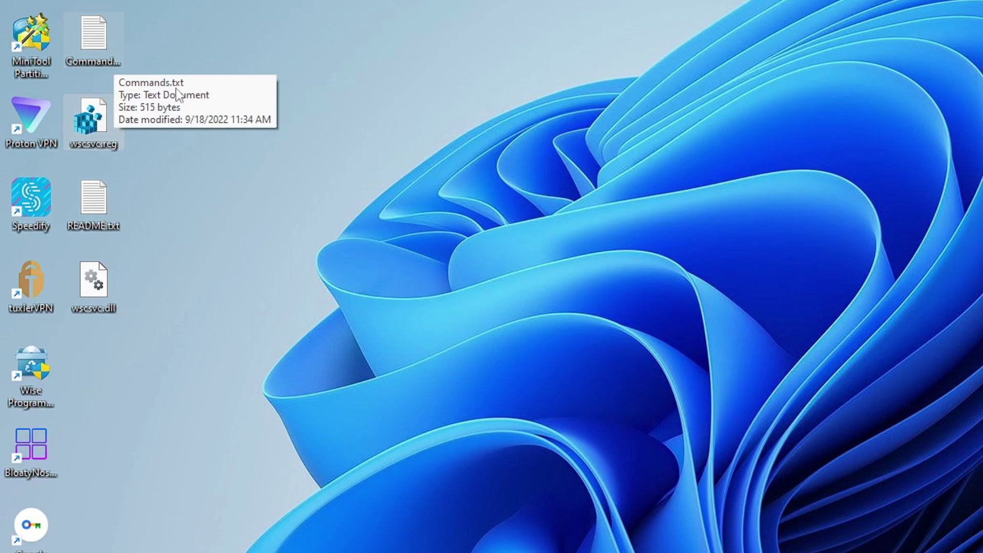
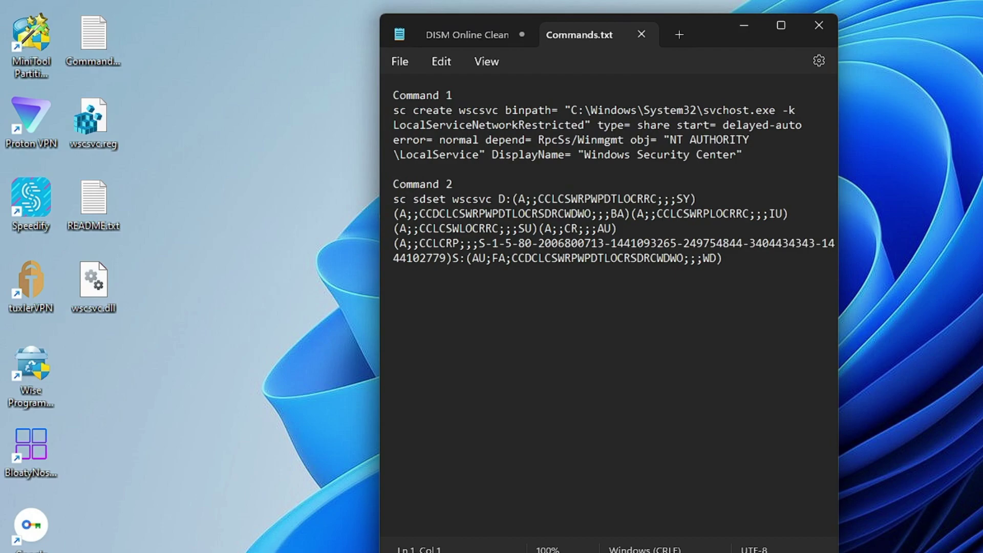
Step: Select and copy Command 1, the sc create wscsvc line, from Commands.txt
key("Down")
key("shift+Right")
key("shift+Down")
key("shift+Right")
key("shift+Right")
key("shift+Up")
key("shift+Down")
key("shift+Down")
key("shift+Down")
key("shift+End")
Step: Paste and run sc create wscsvc in the admin Command Prompt, which fails with error 1073
key("alt+Tab")
left_click_drag(692, 50, 803, 9)
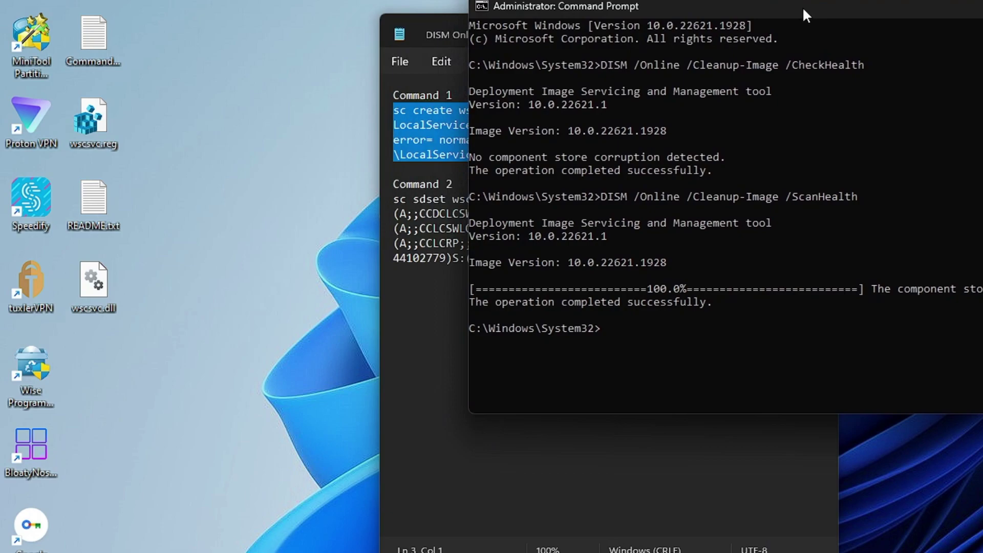
right_click(630, 329)
key("Return")
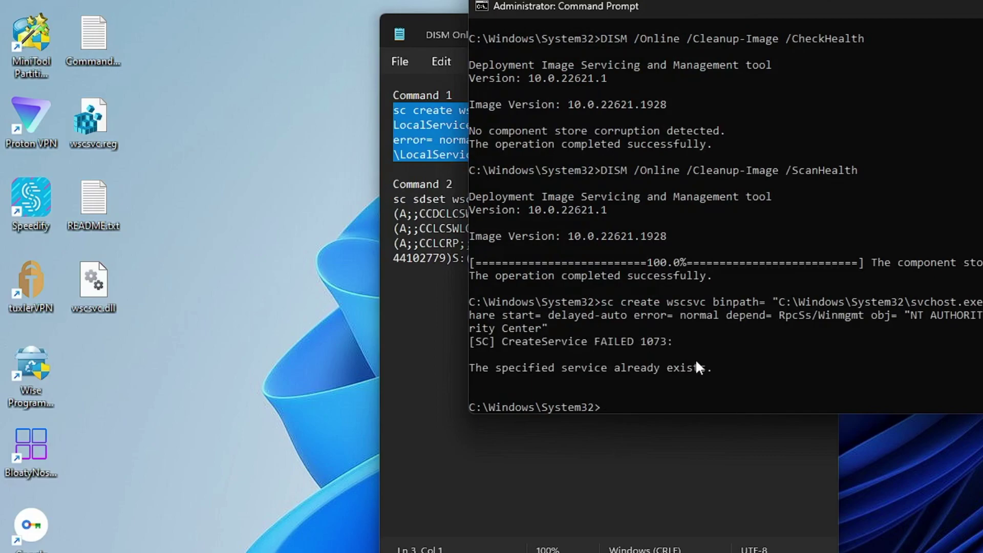
left_click_drag(394, 199, 565, 228)
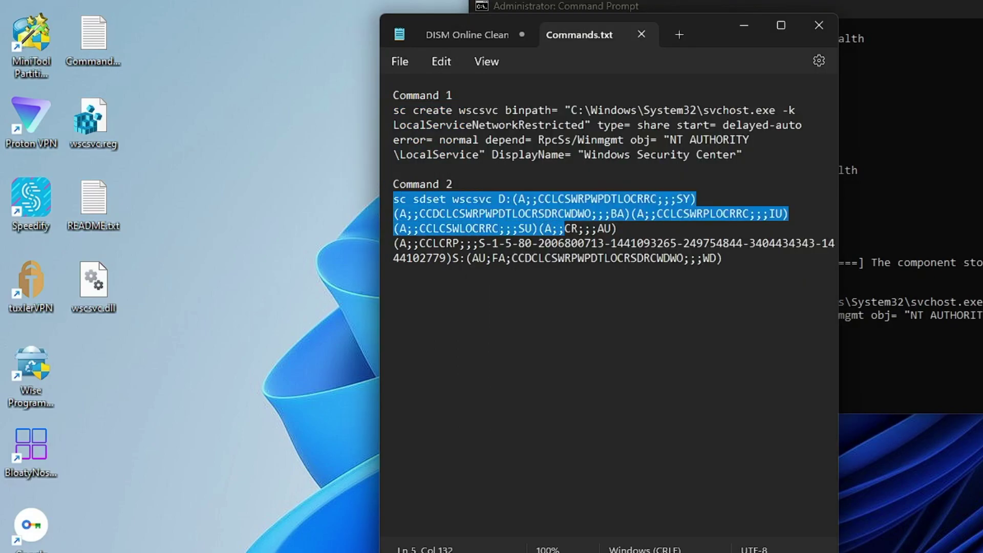
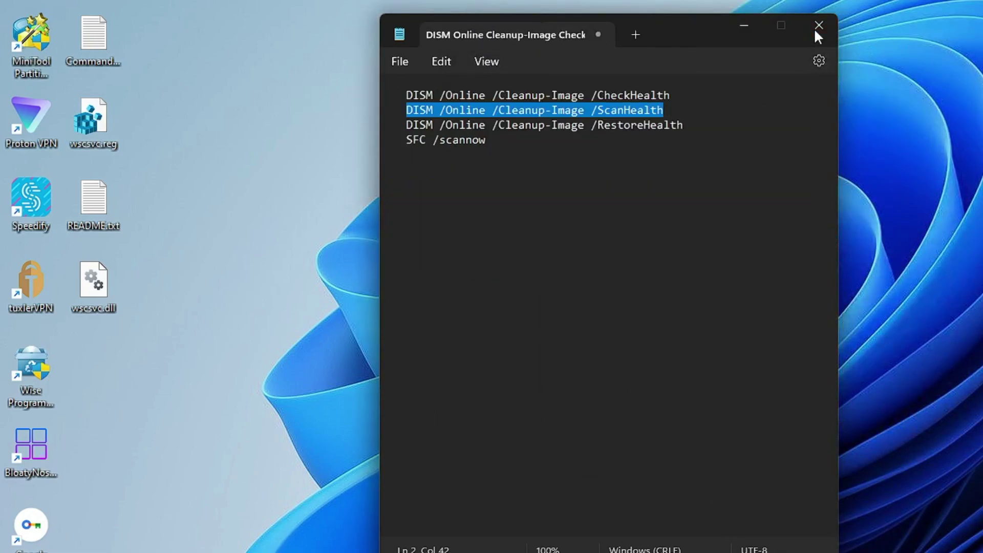
Step: Close the repair-command notes with Don't save, then cut wscsvc.dll from the desktop
left_click(815, 30)
left_click(601, 337)
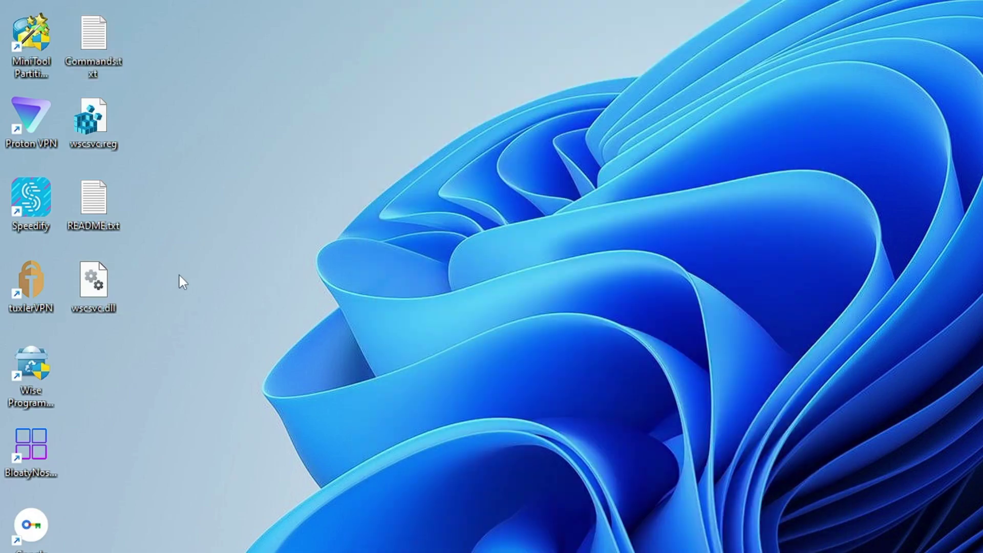
left_click(99, 285)
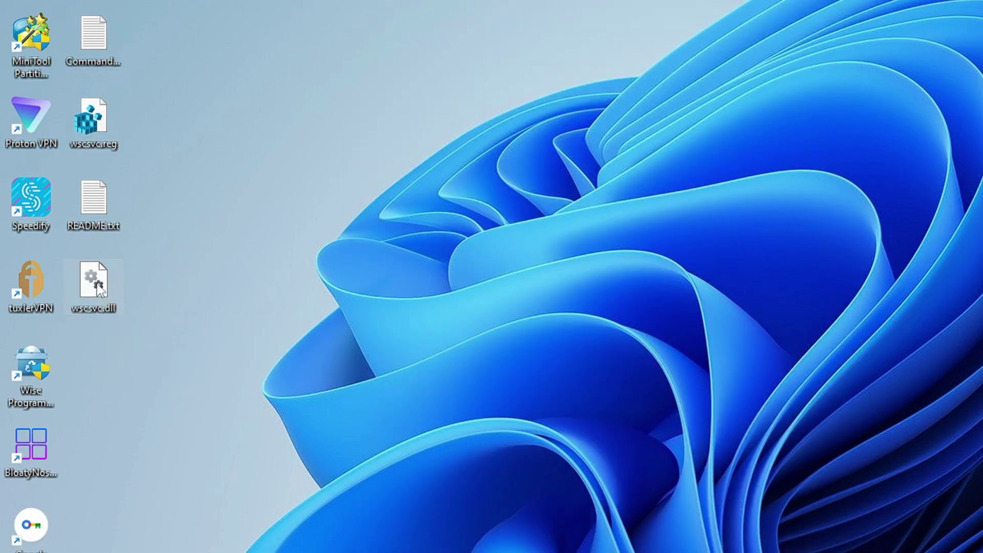
right_click(98, 282)
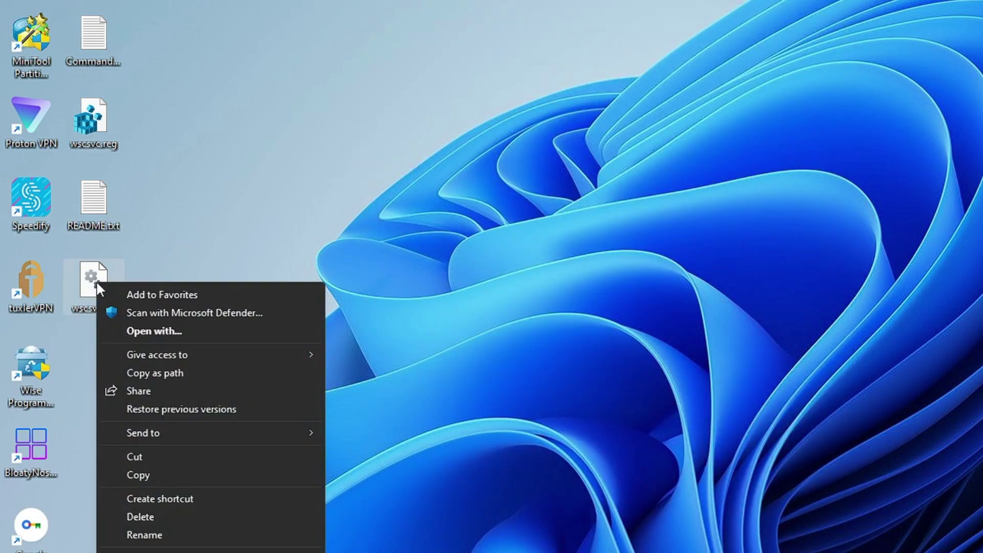
left_click(143, 456)
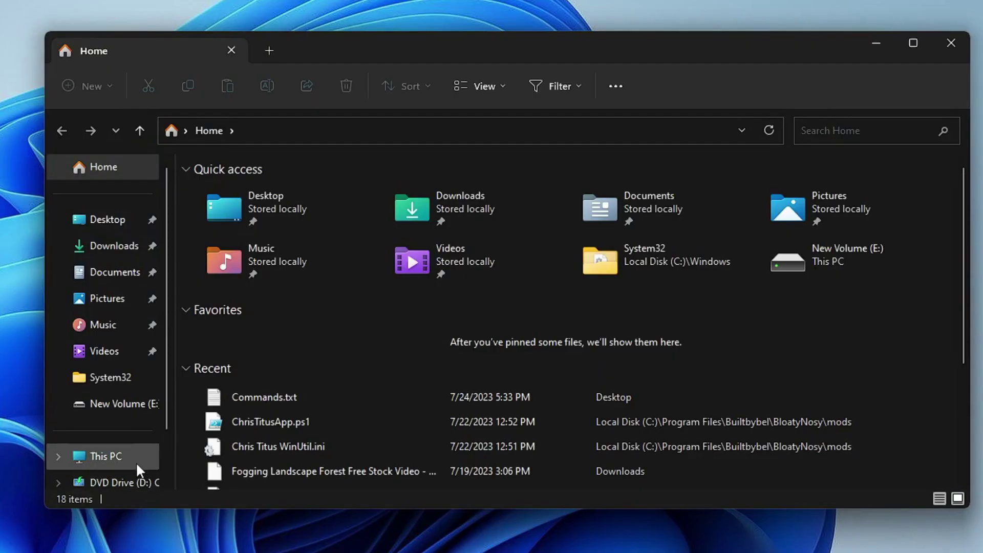
Step: Browse through This PC and Local Disk (C:) into C:\Windows\SysWOW64
left_click(124, 454)
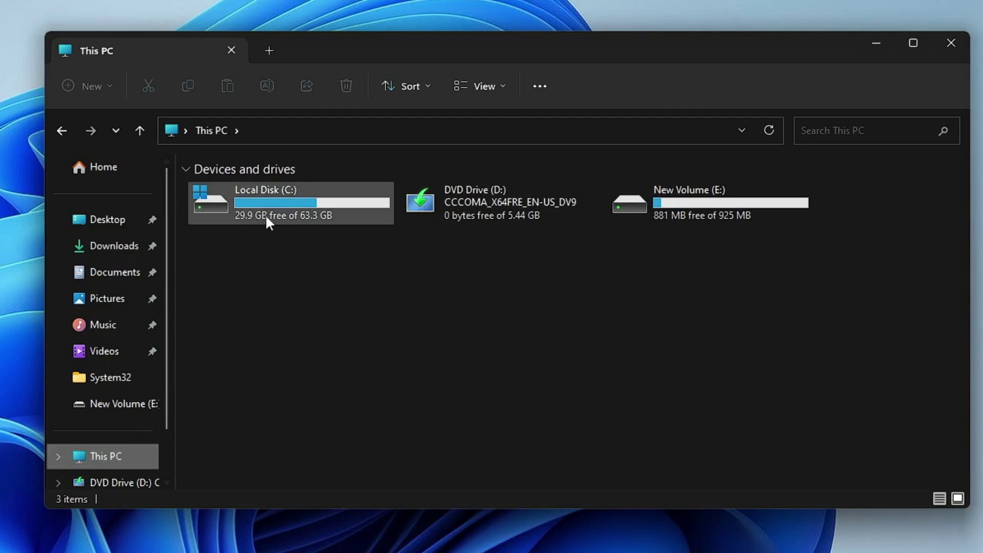
double_click(286, 195)
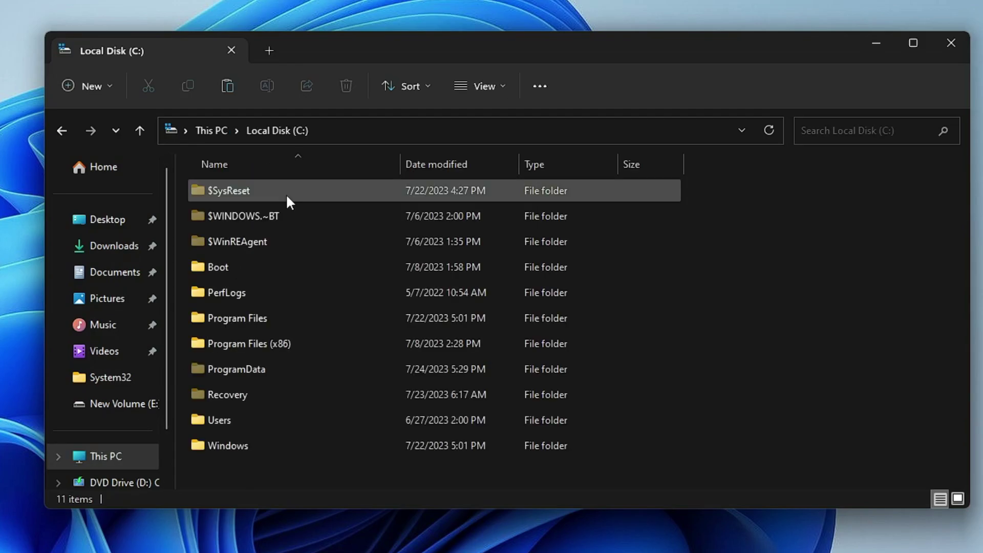
double_click(235, 442)
left_click(241, 346)
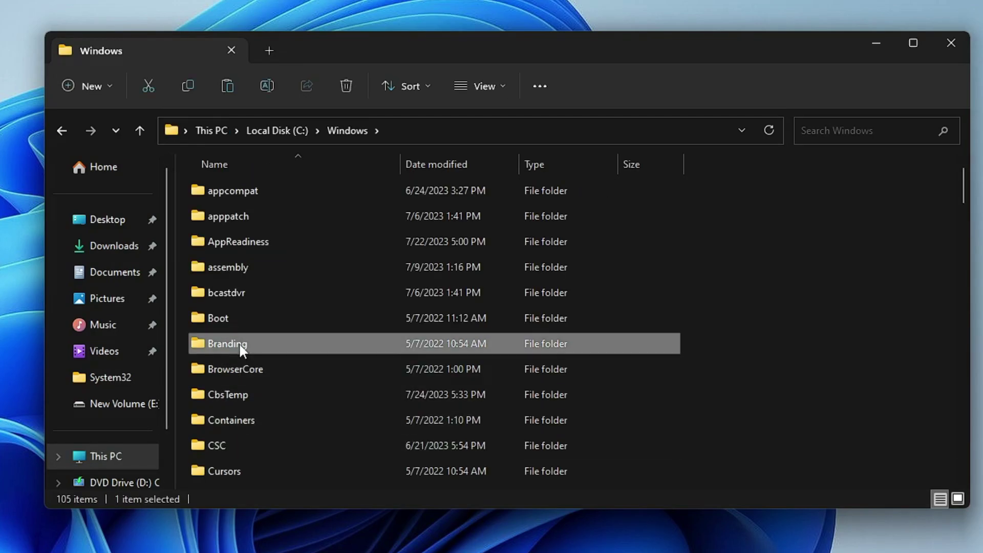
key("s")
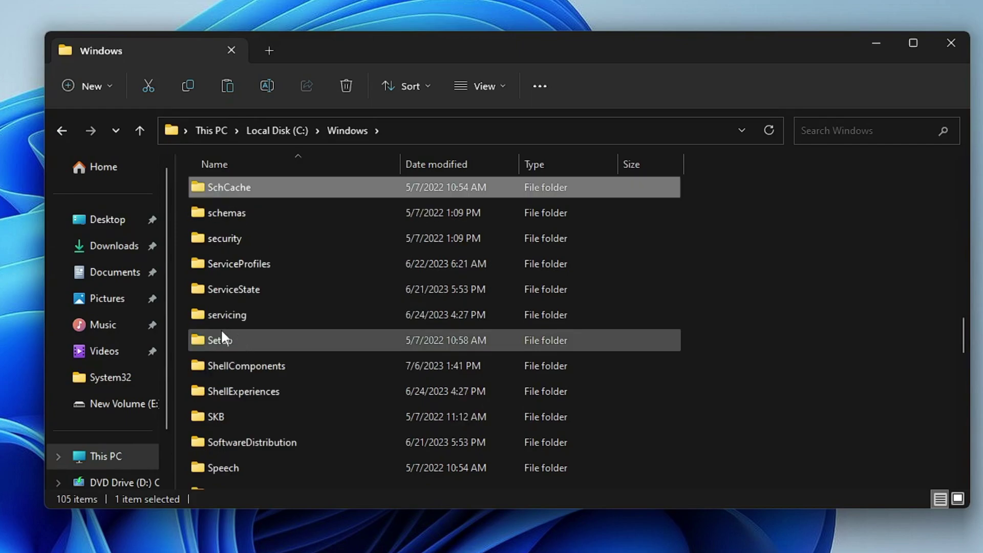
scroll(259, 379, "down", 3)
left_click(260, 426)
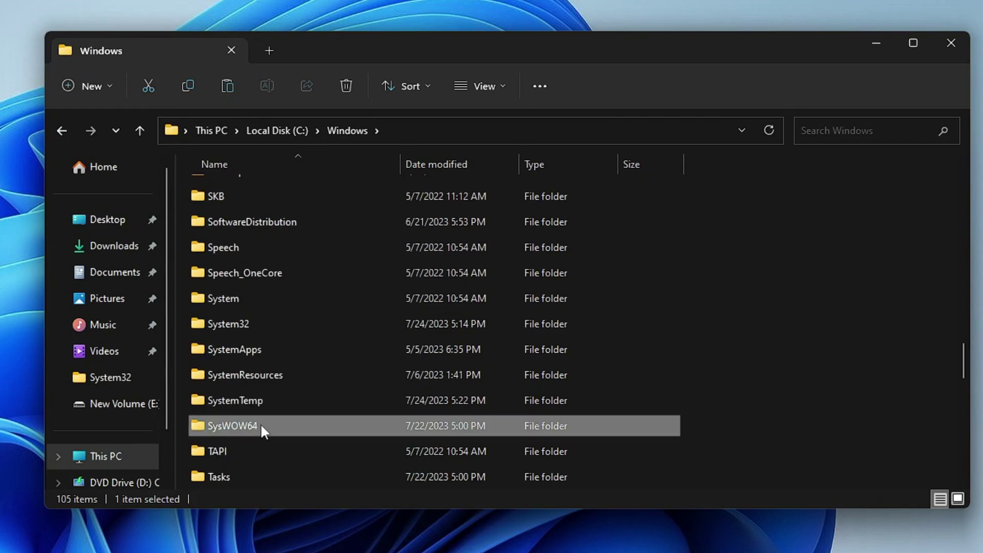
double_click(260, 426)
Step: Paste wscsvc.dll into SysWOW64 with administrator permission, then close File Explorer
left_click_drag(448, 43, 327, 22)
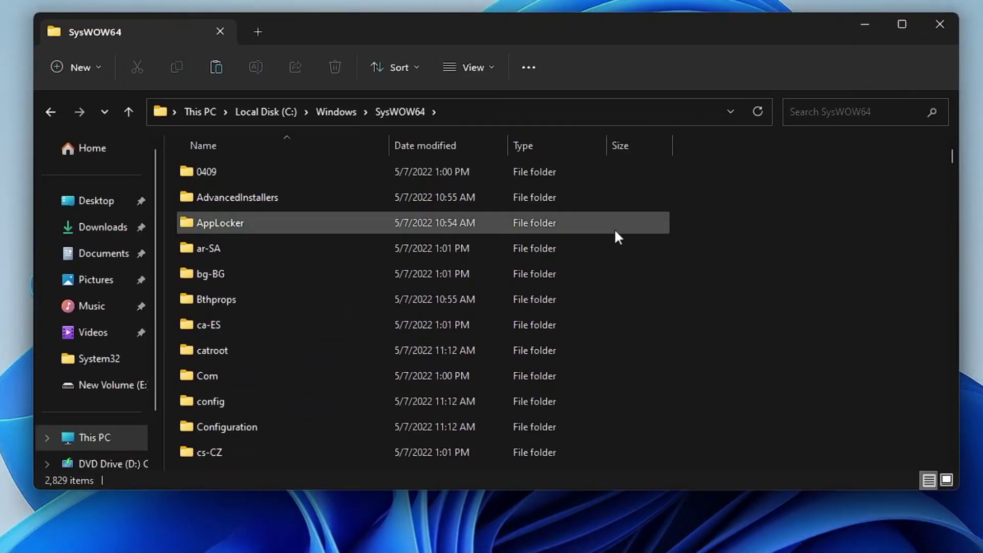
left_click_drag(522, 236, 618, 249)
right_click(727, 252)
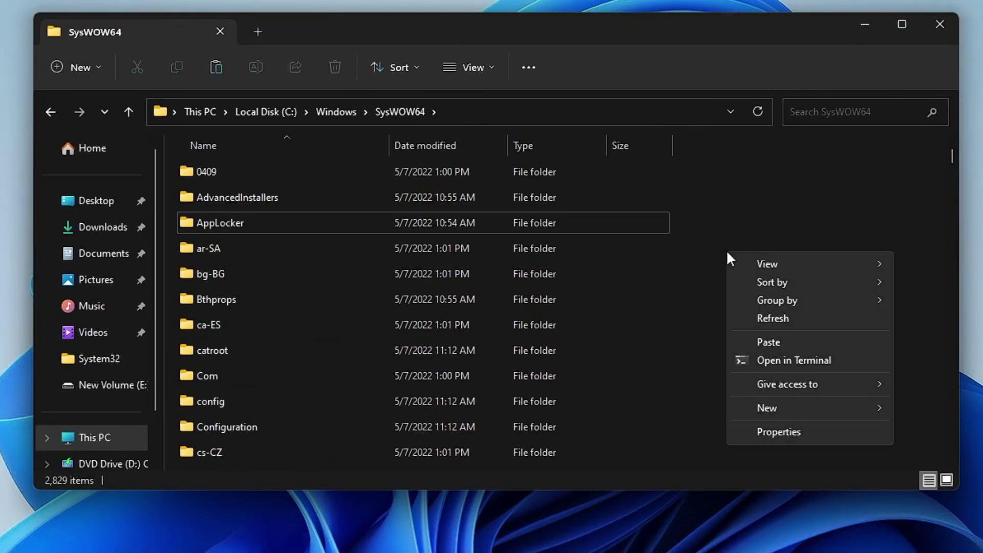
left_click(771, 343)
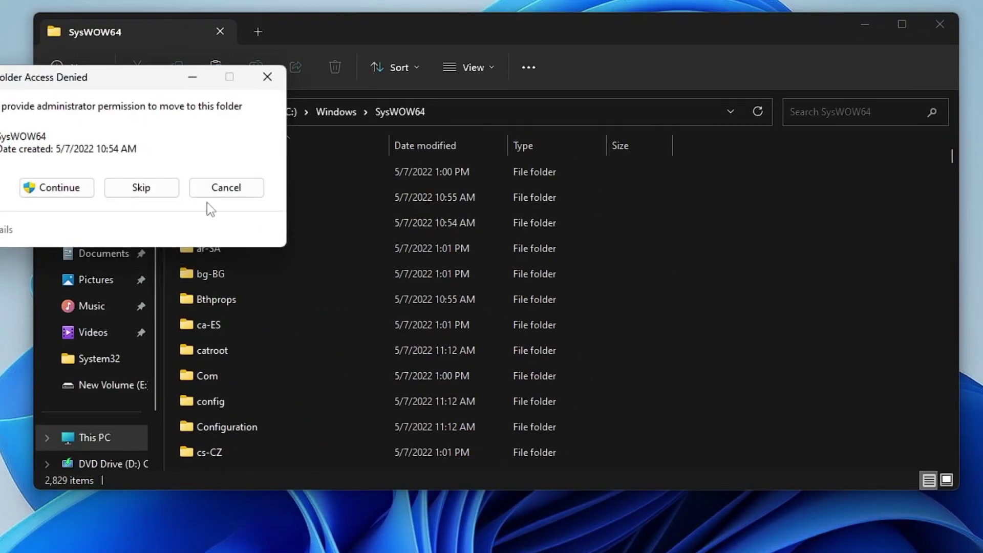
left_click(66, 191)
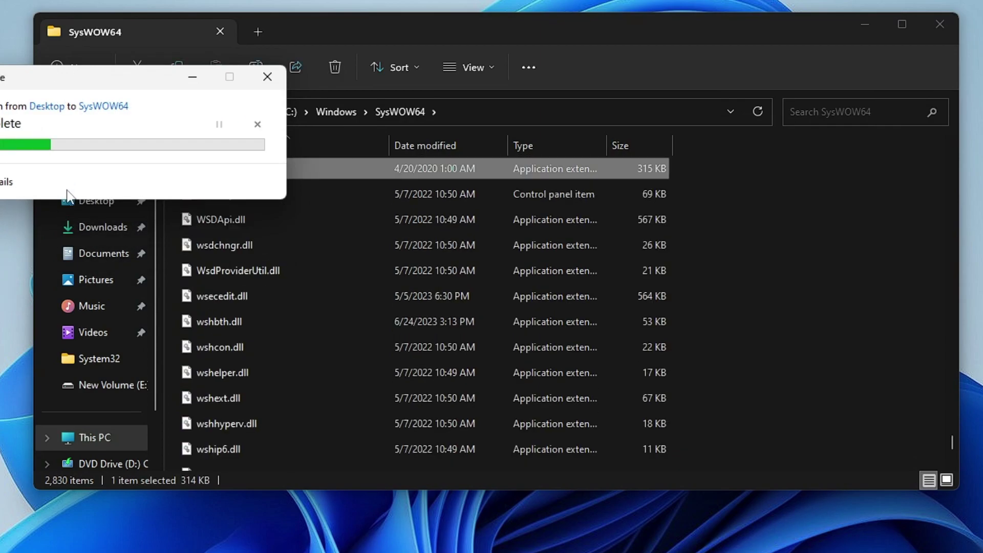
left_click(942, 24)
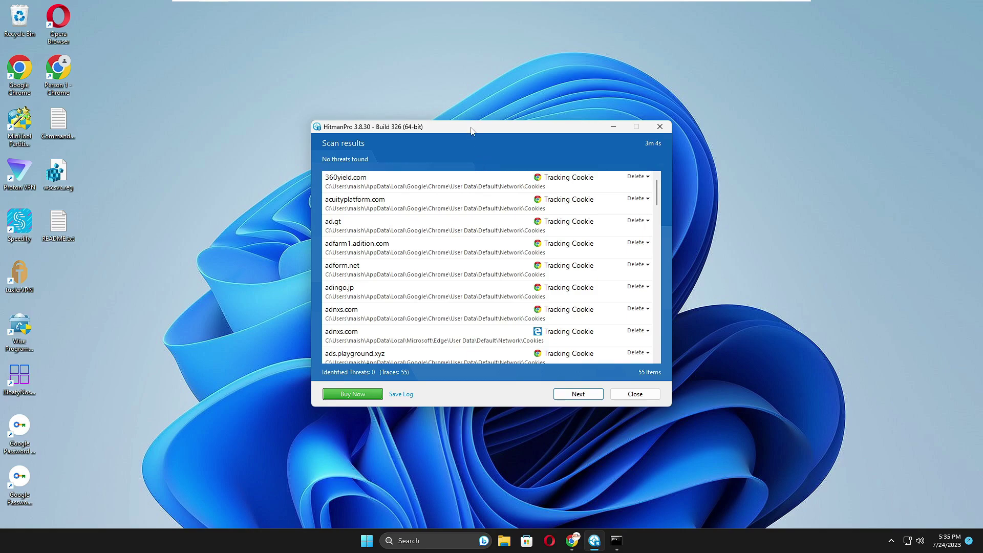
Step: Close the HitmanPro scan results that show no threats found
left_click_drag(471, 127, 453, 118)
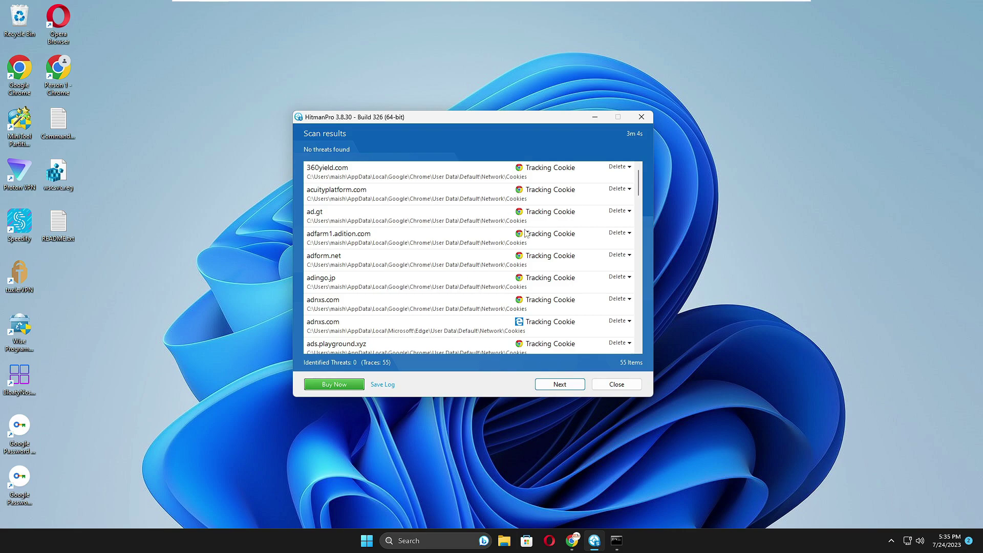
left_click(617, 384)
Step: Copy DISM /Online /Cleanup-Image /RestoreHealth from the notes and run it in Command Prompt
left_click(609, 545)
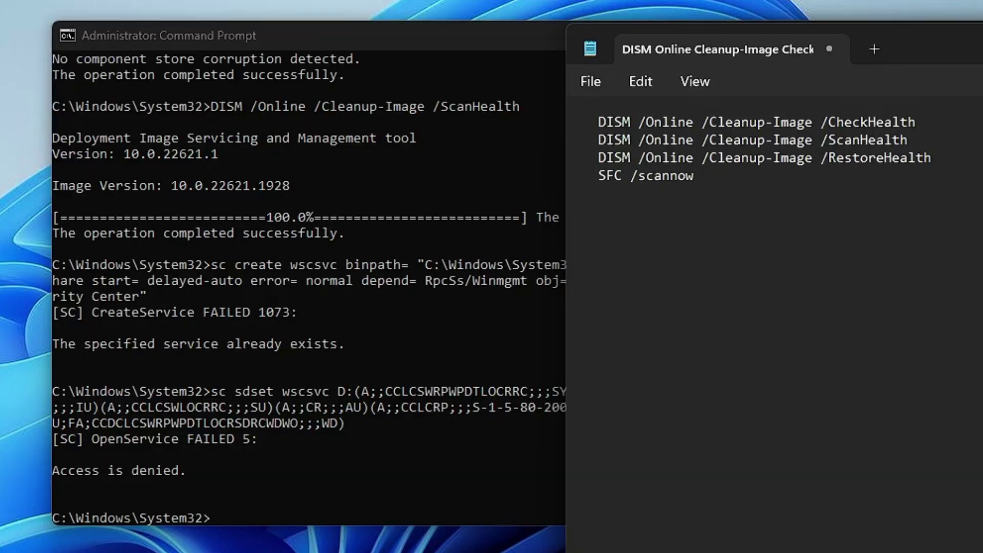
left_click_drag(598, 157, 931, 157)
key("super+c")
right_click(914, 158)
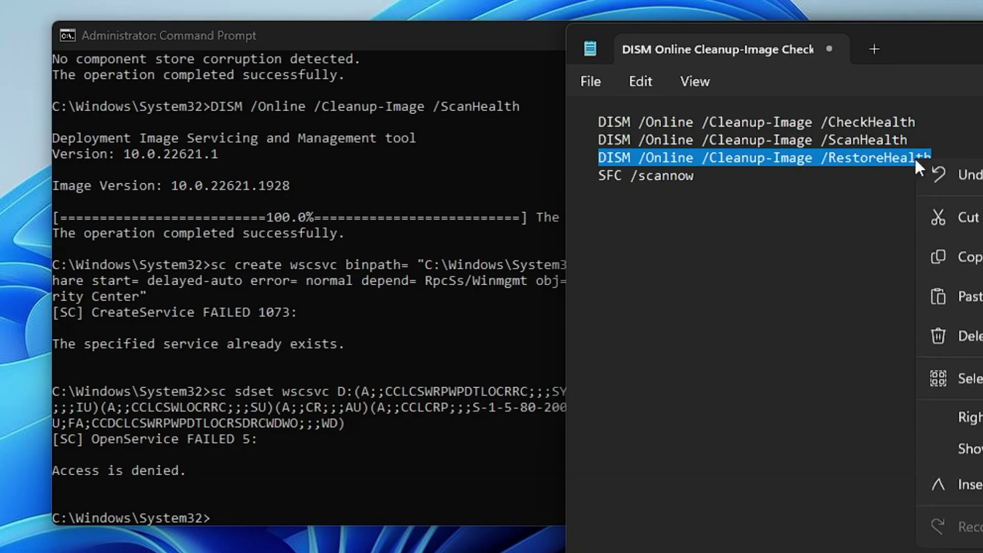
left_click(968, 256)
left_click(398, 451)
right_click(292, 509)
key("Return")
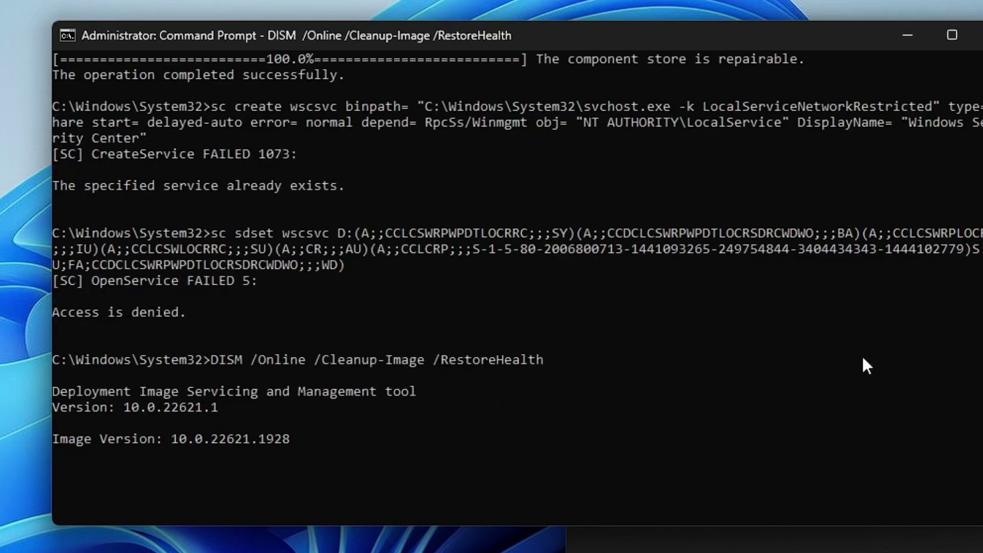
Step: Select the SFC /scannow line in the notes, then cancel the selection
key("alt+Tab")
key("Home")
key("ctrl+shift+Right")
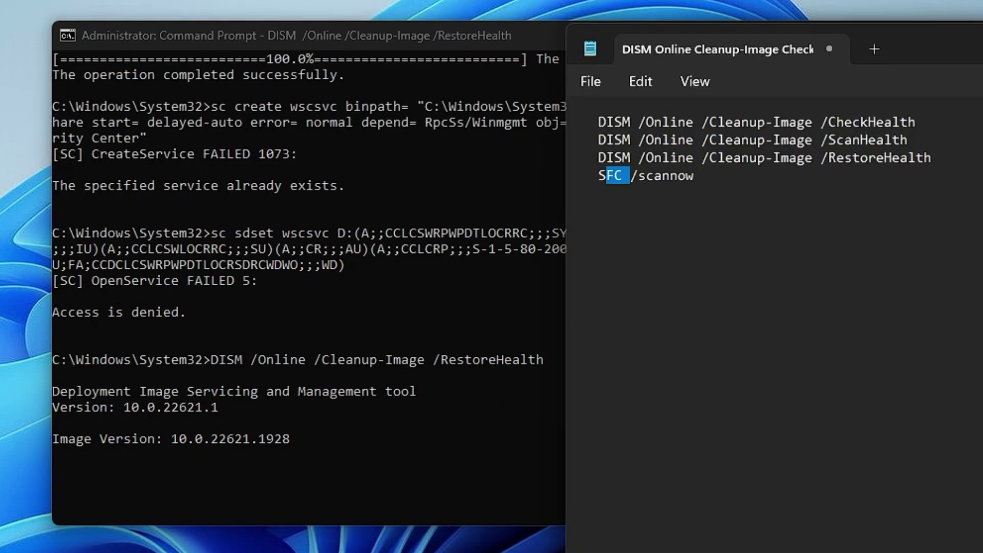
key("ctrl+shift+Right")
key("Right")
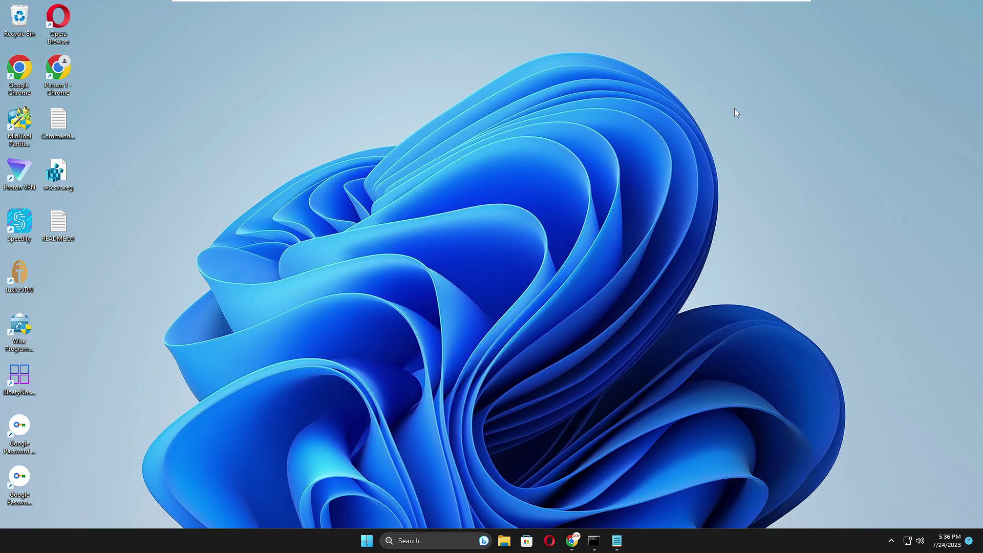
Step: Search Windows for 'servi' and launch the Services best match
left_click(421, 541)
type("servi")
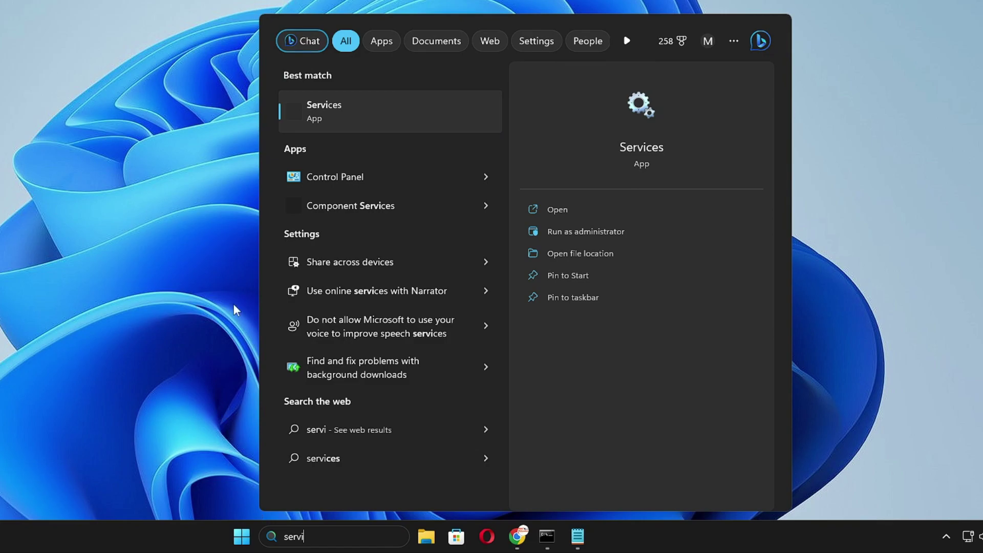
left_click(391, 110)
Step: Open Windows Security Service properties, confirming it runs with Manual startup type
left_click(488, 86)
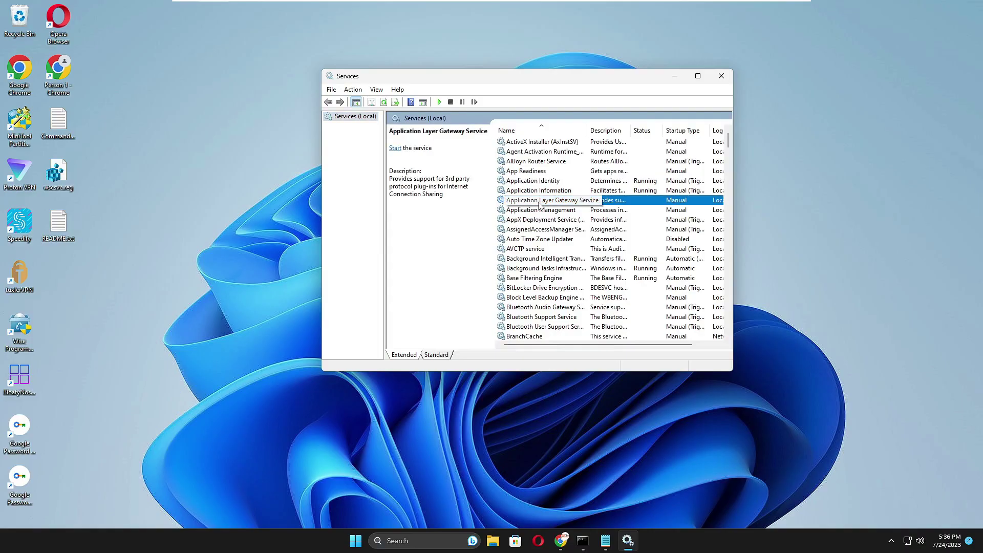
key("w")
key("w")
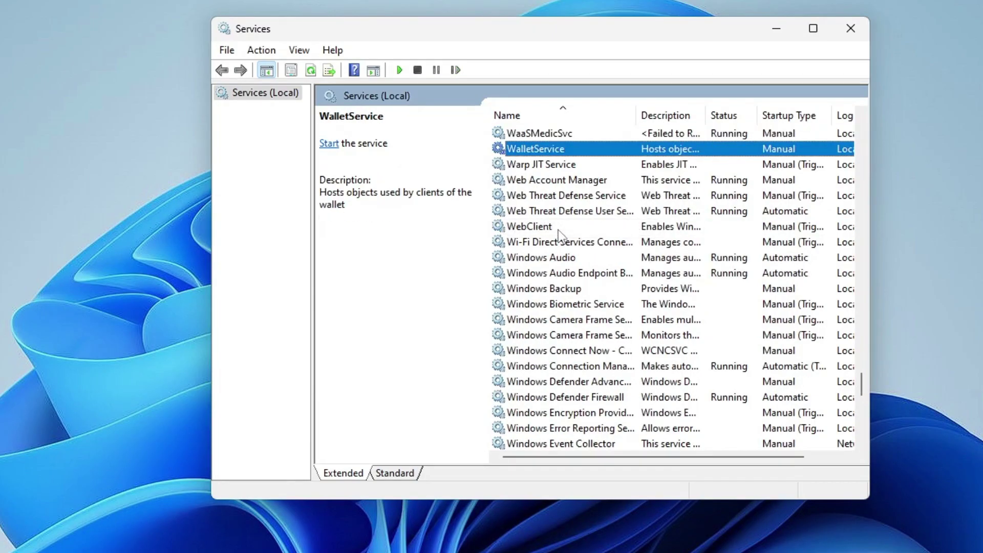
scroll(562, 266, "down", 10)
left_click(566, 288)
double_click(569, 290)
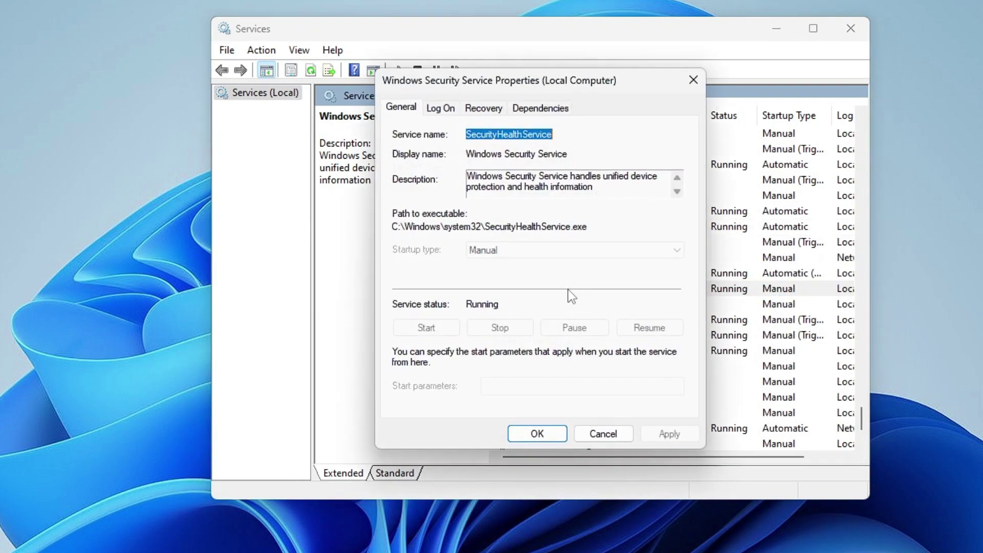